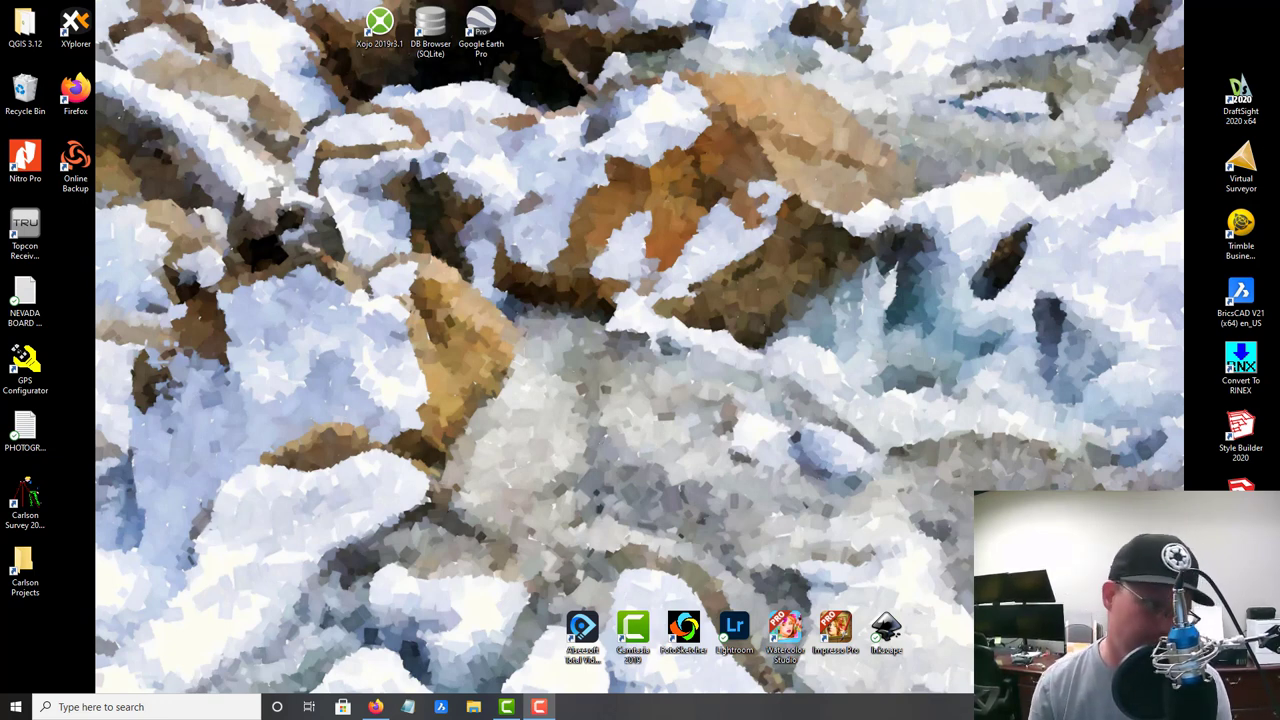
Launch Carlson Survey 2021 with IntelliCAD, using all new settings files and exiting the update wizard, and start the program again
click(27, 492)
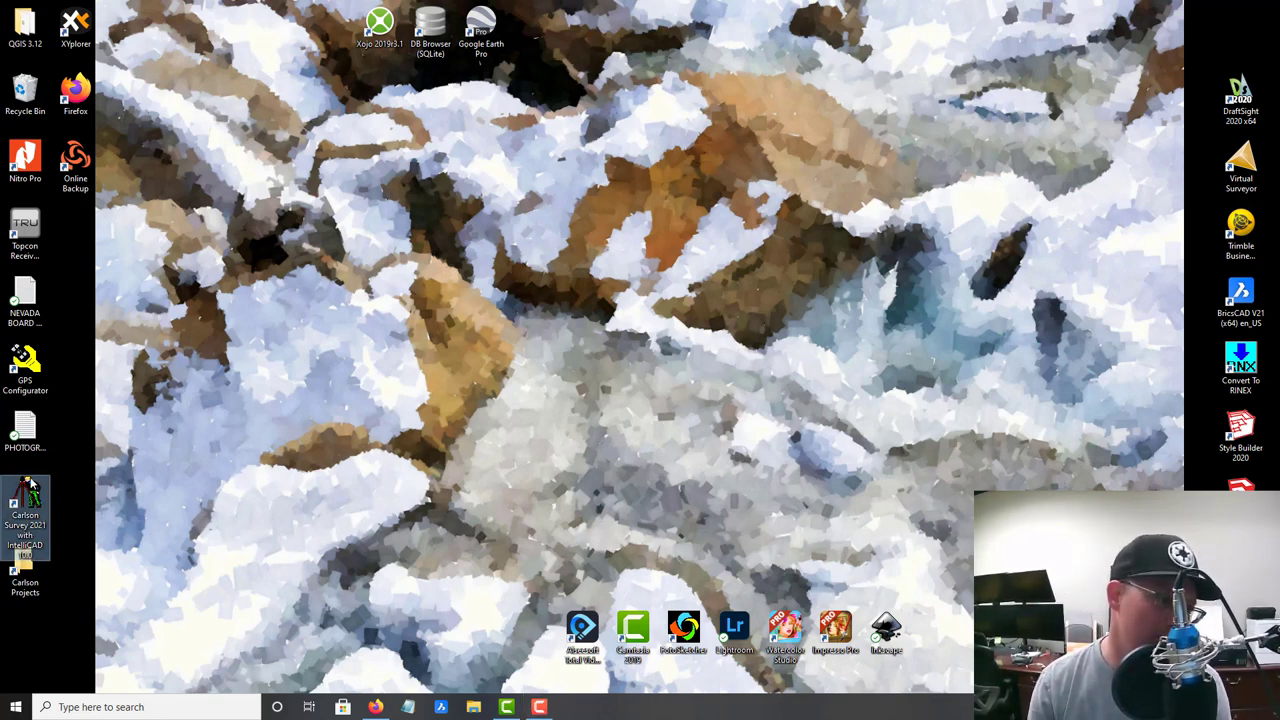
double_click(28, 495)
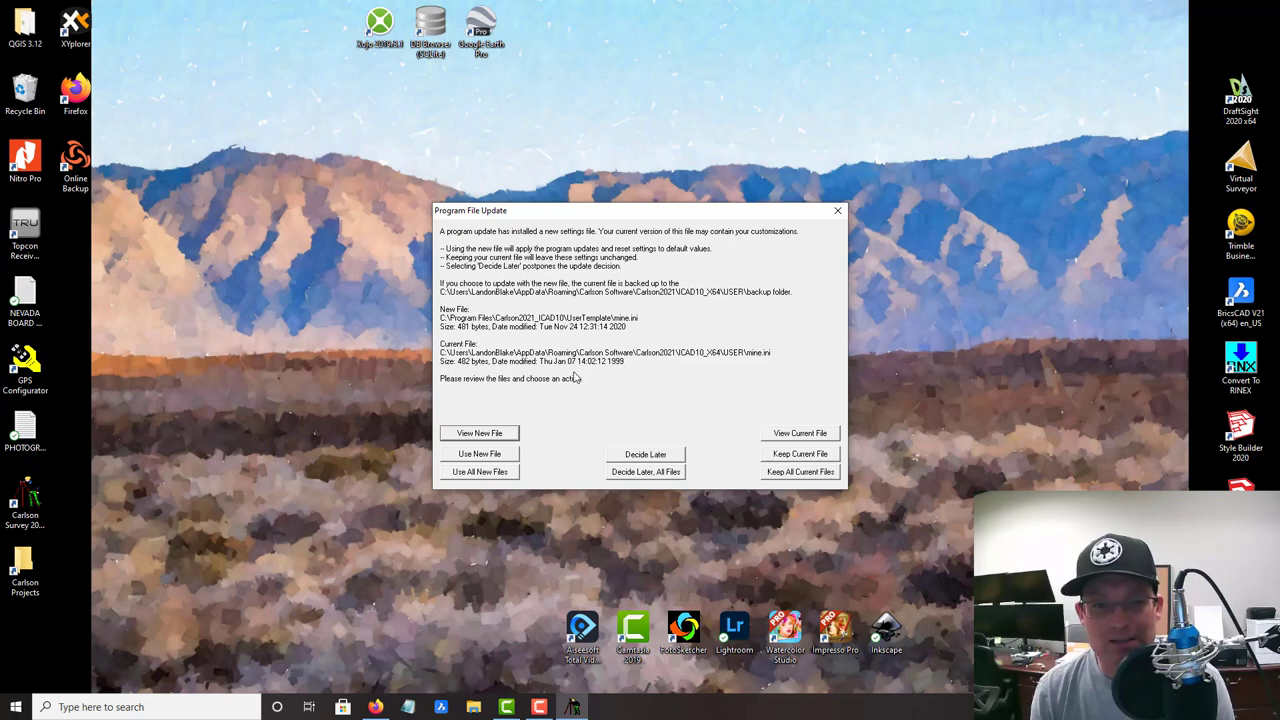
click(499, 472)
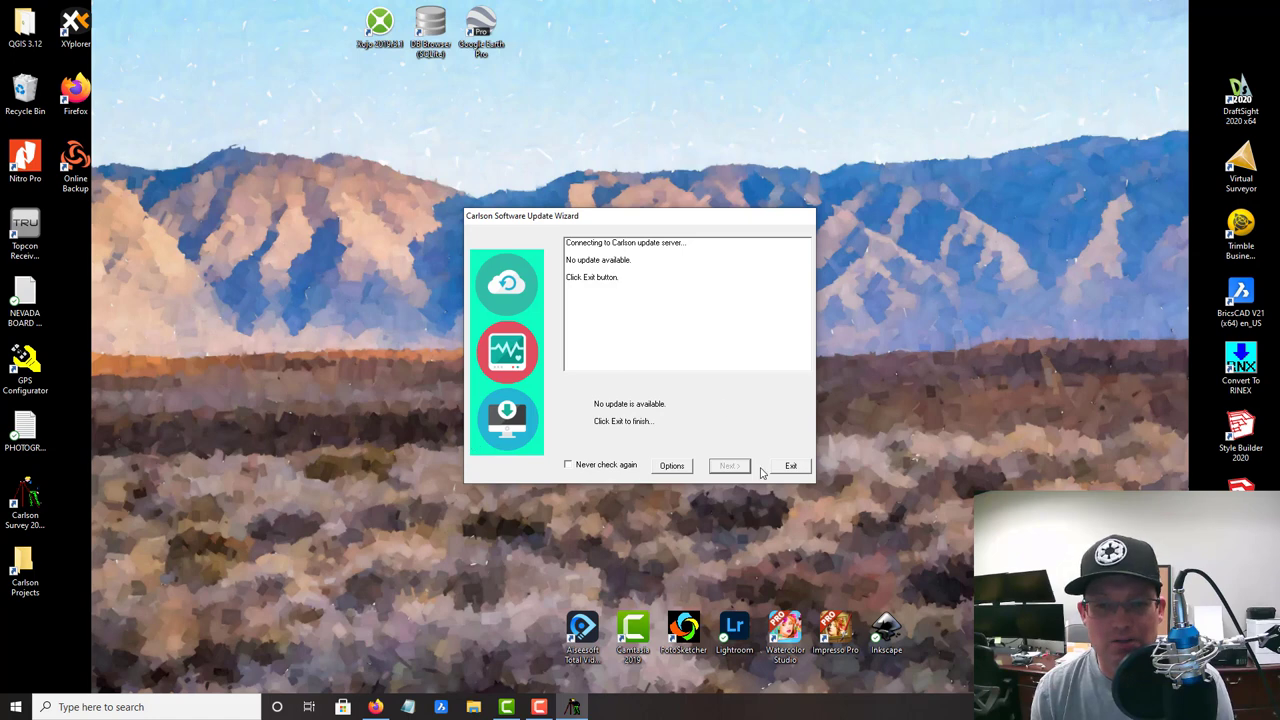
click(786, 466)
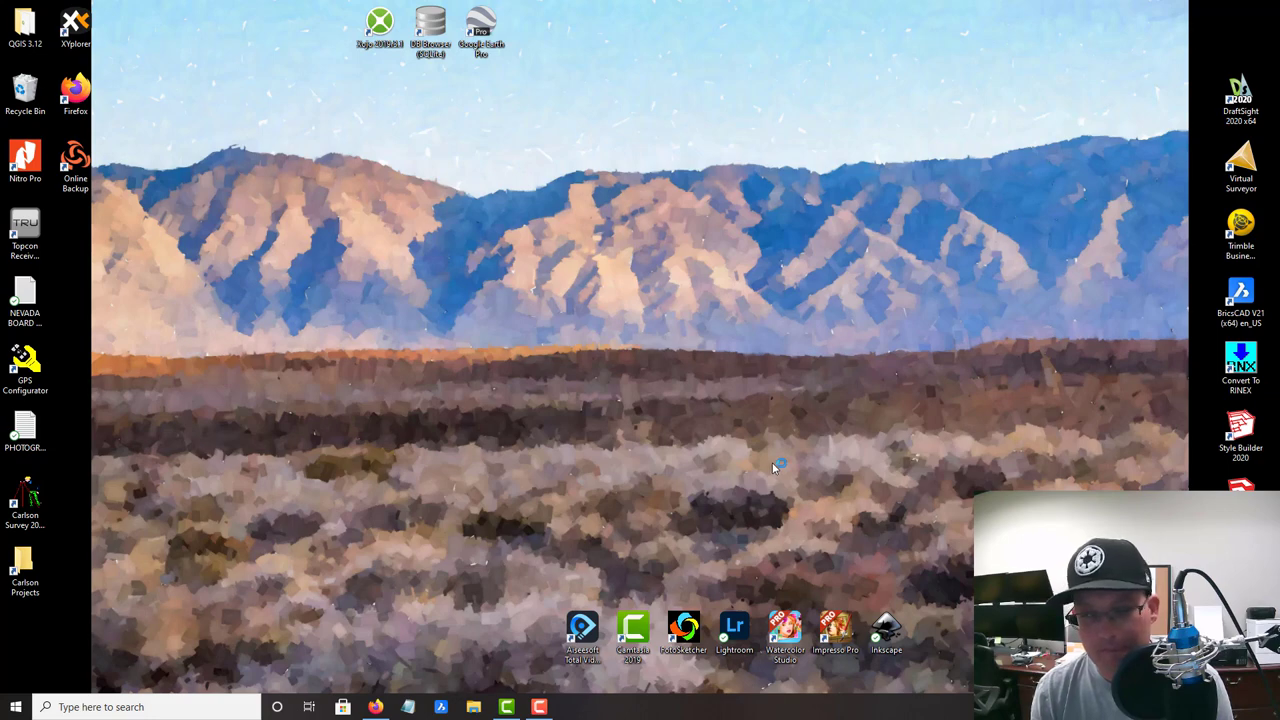
double_click(27, 500)
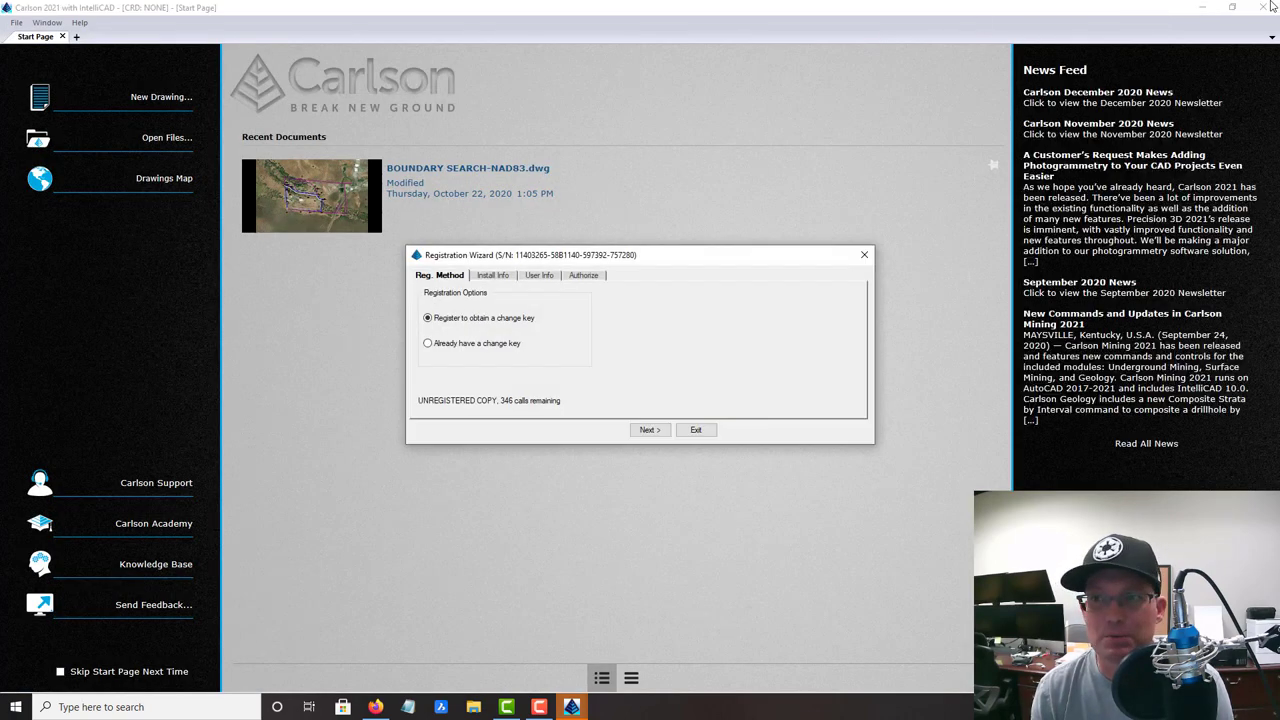
Register the software automatically, choosing Home/Field use as the reason for installation and keeping the prefilled user information
click(700, 431)
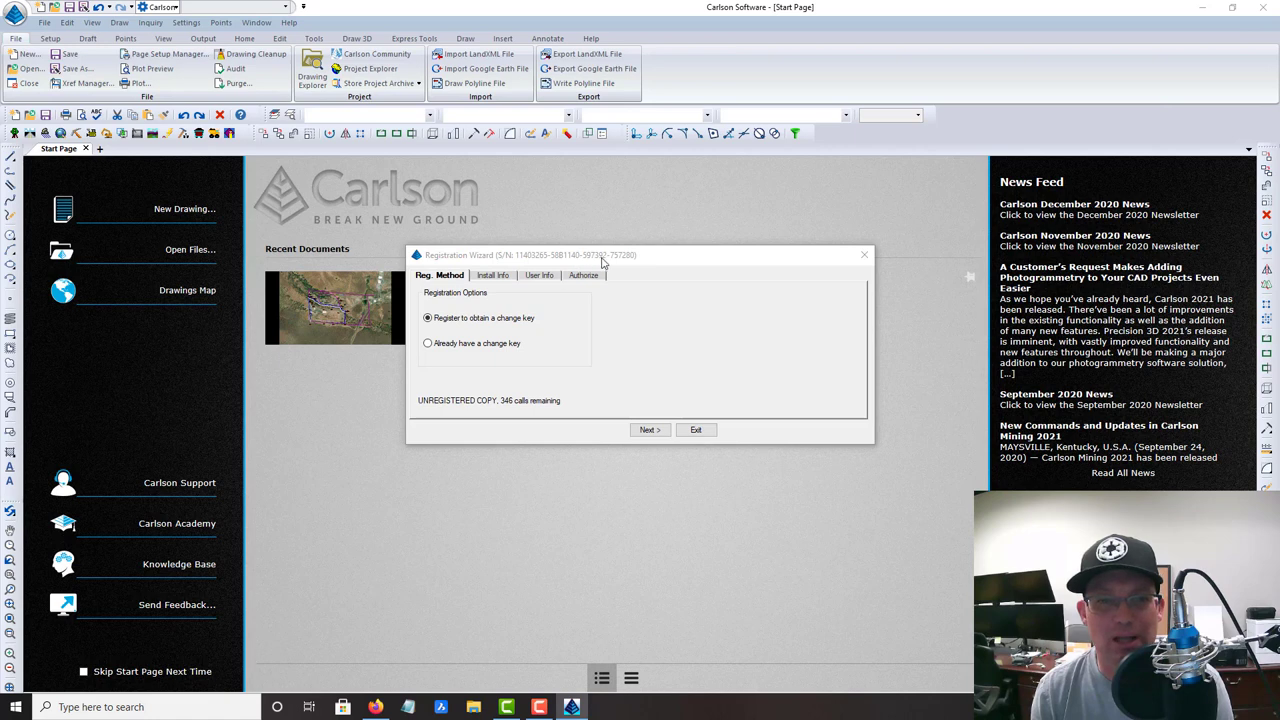
click(518, 283)
click(582, 276)
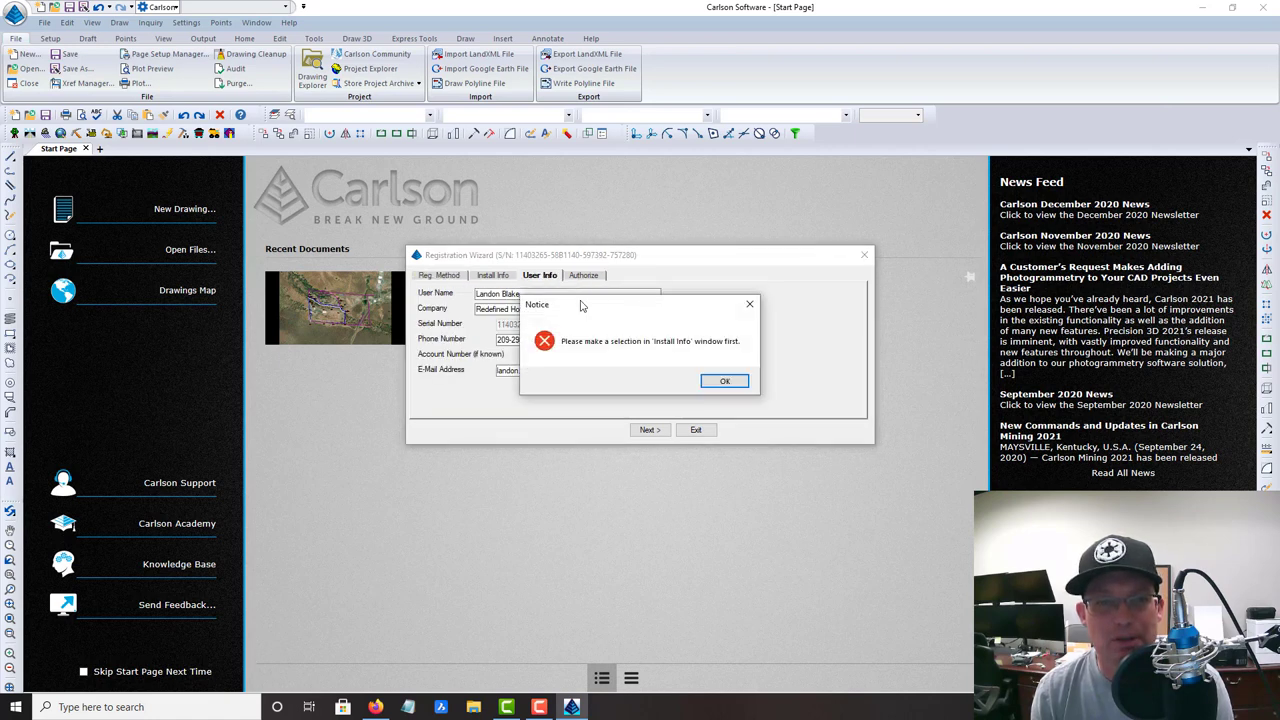
click(724, 381)
click(489, 277)
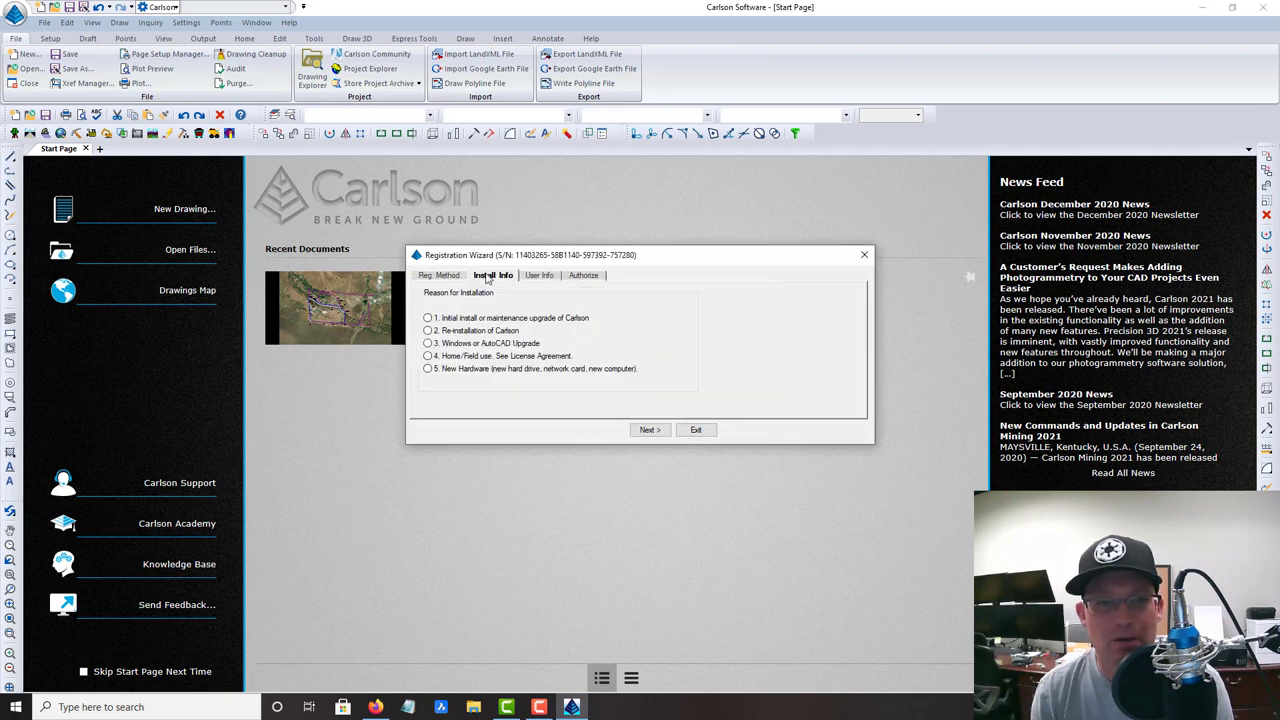
click(510, 358)
click(650, 430)
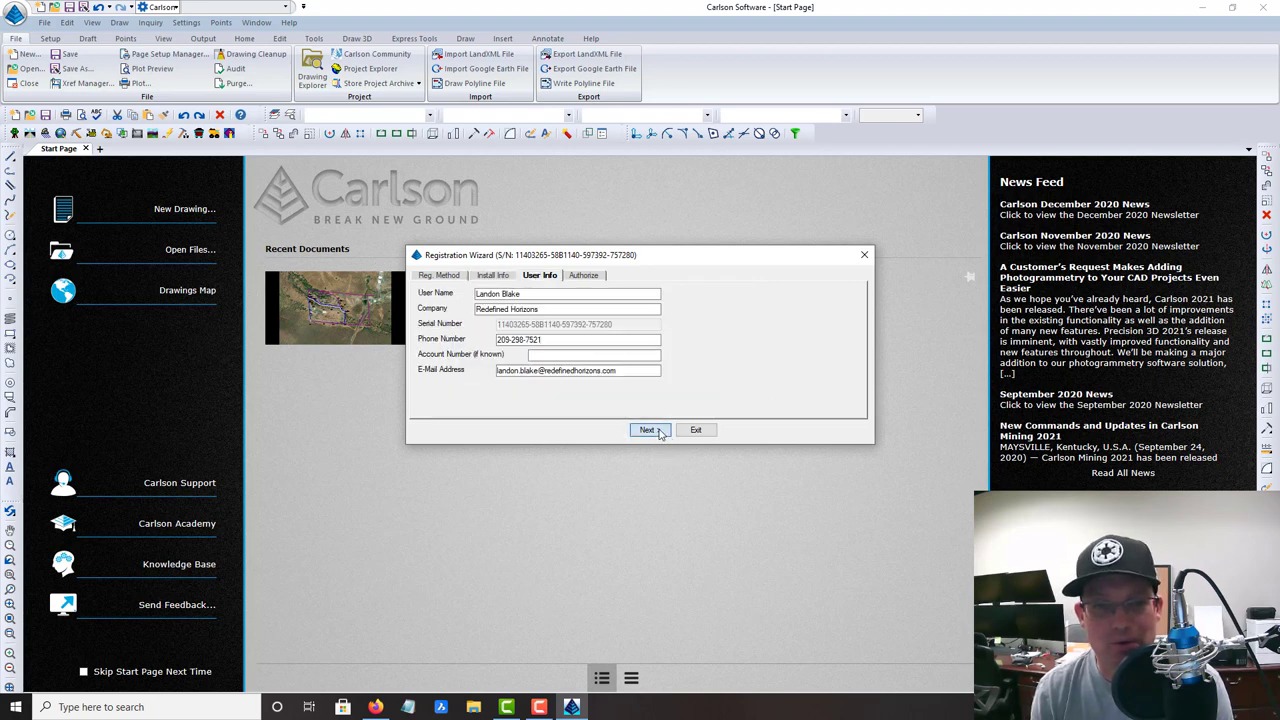
click(645, 430)
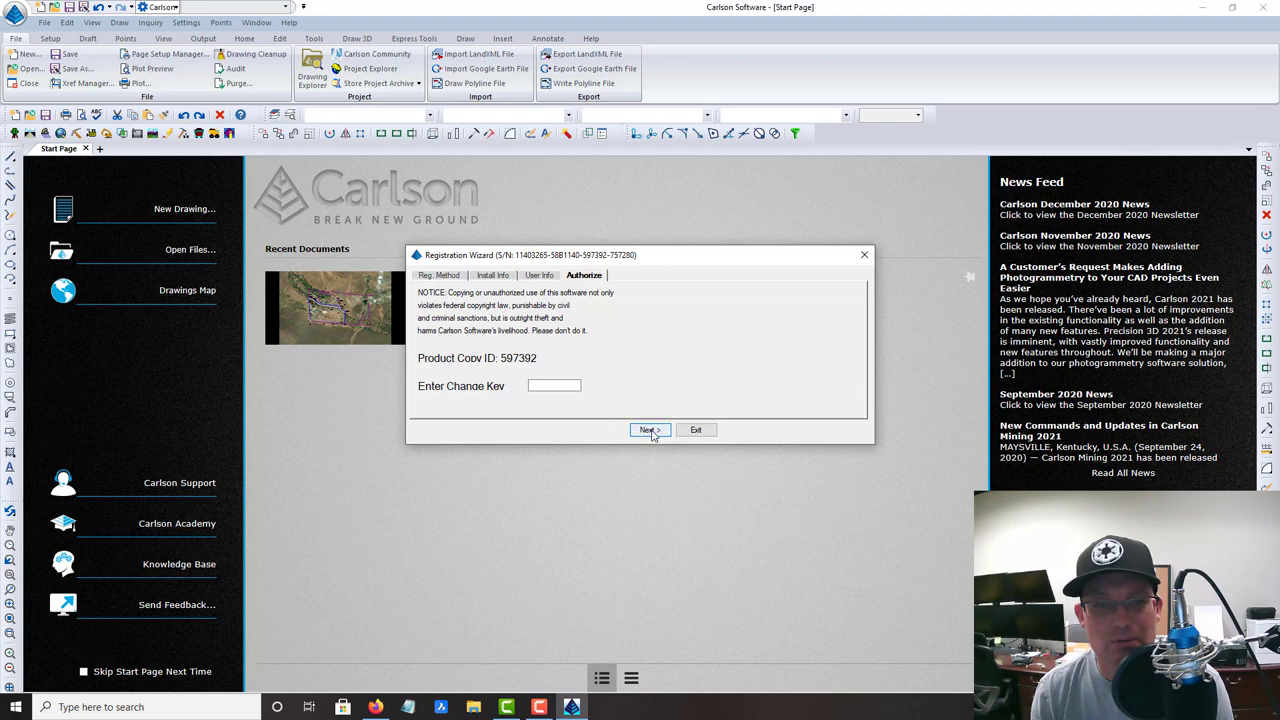
click(648, 430)
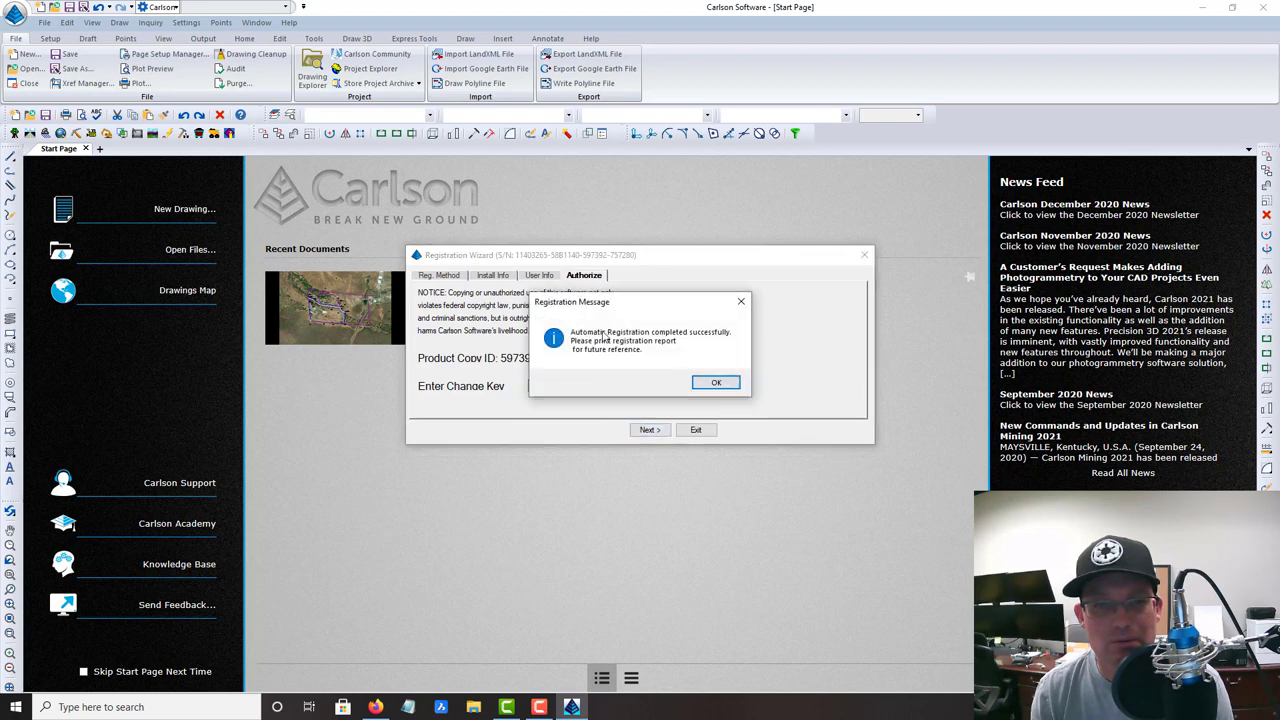
click(714, 382)
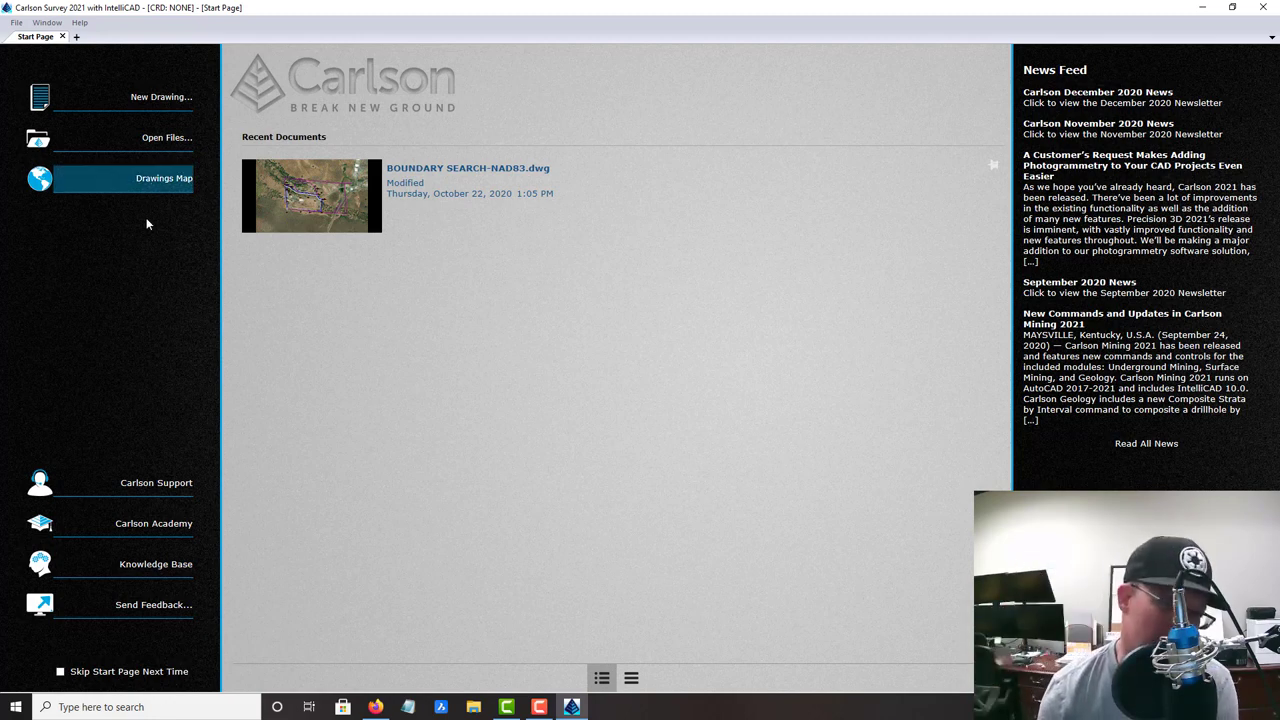
Open the drawing BRICS TEMPLATE.dwg from the RH > Templates > CAD folder on OneDrive
click(154, 134)
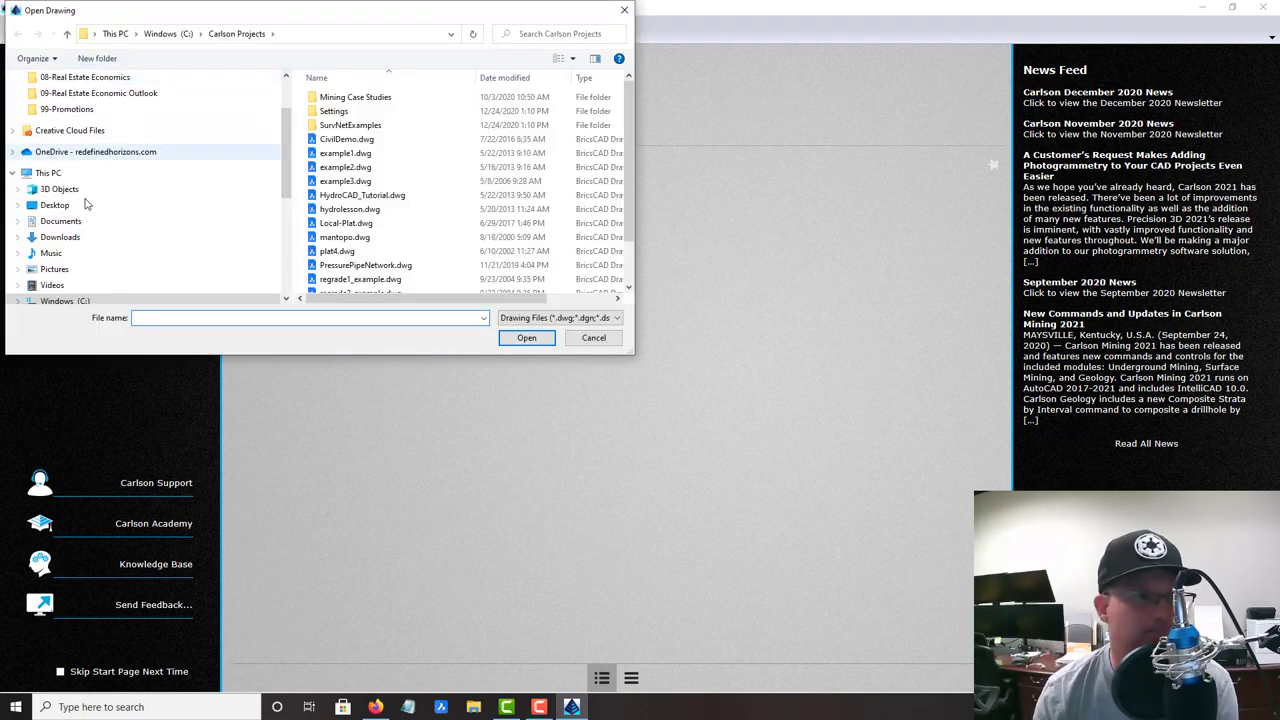
scroll(130, 135, down, 1)
click(152, 104)
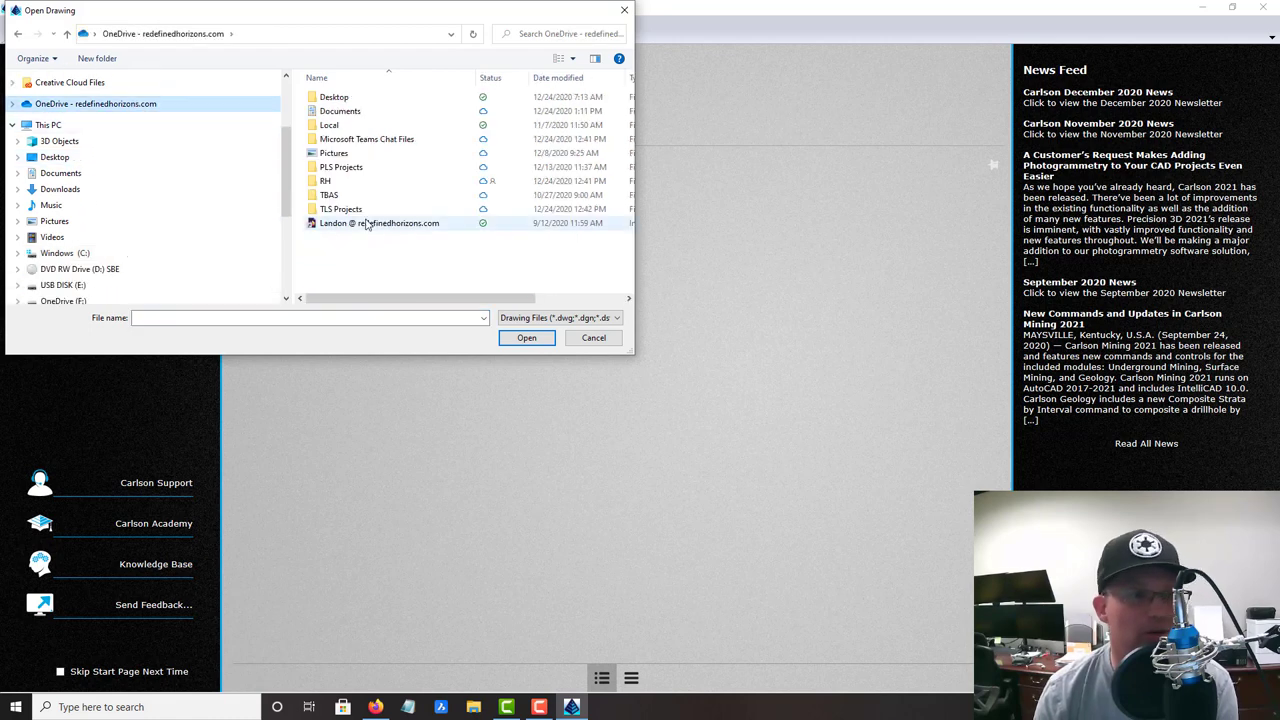
double_click(331, 181)
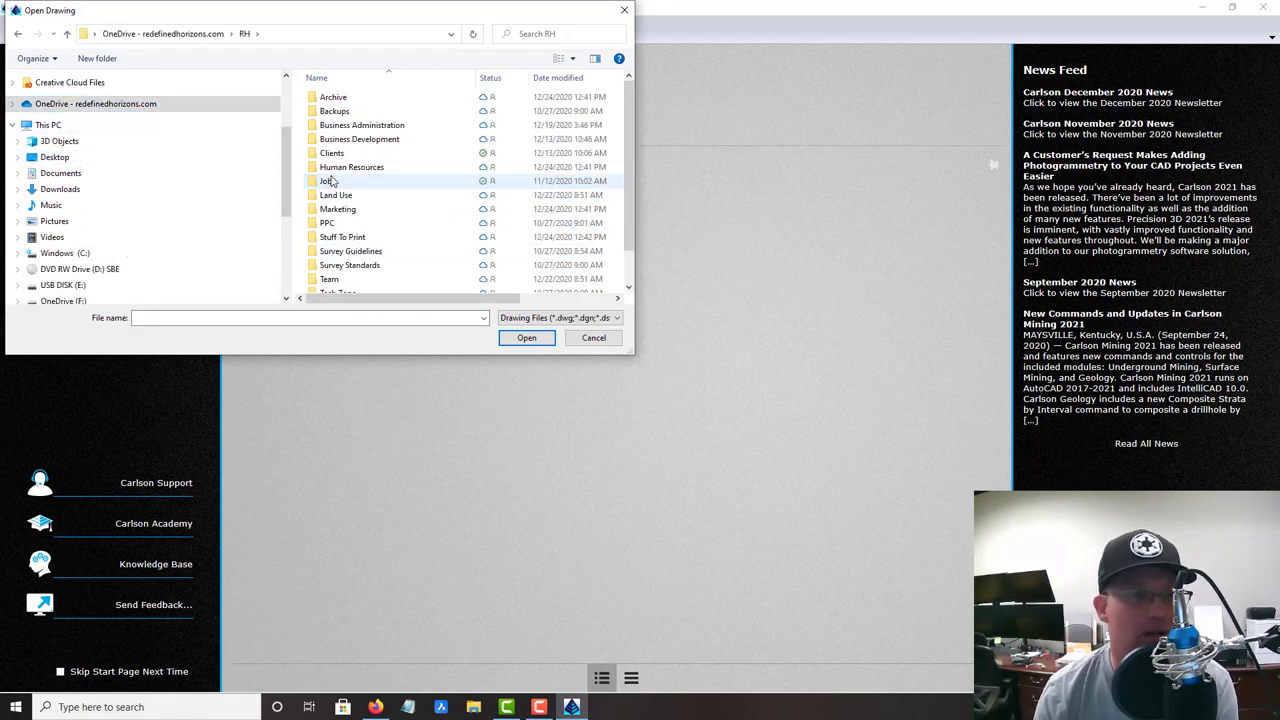
scroll(334, 250, down, 1)
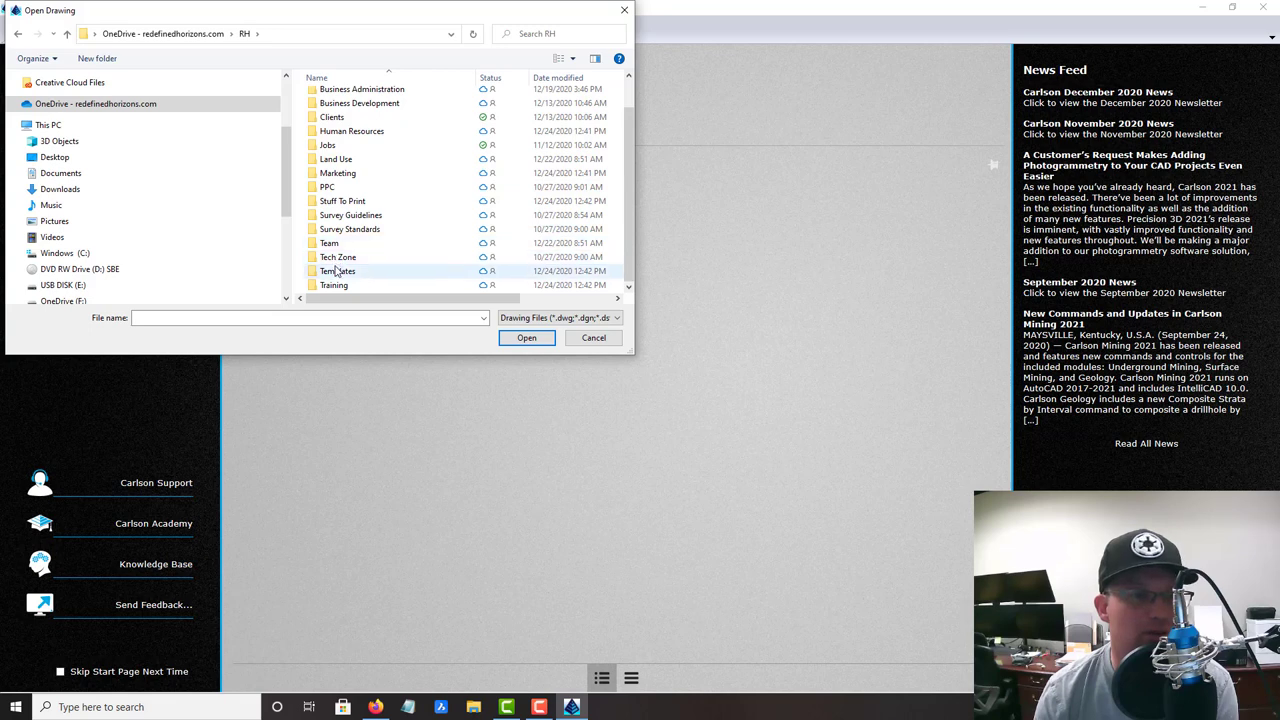
double_click(337, 271)
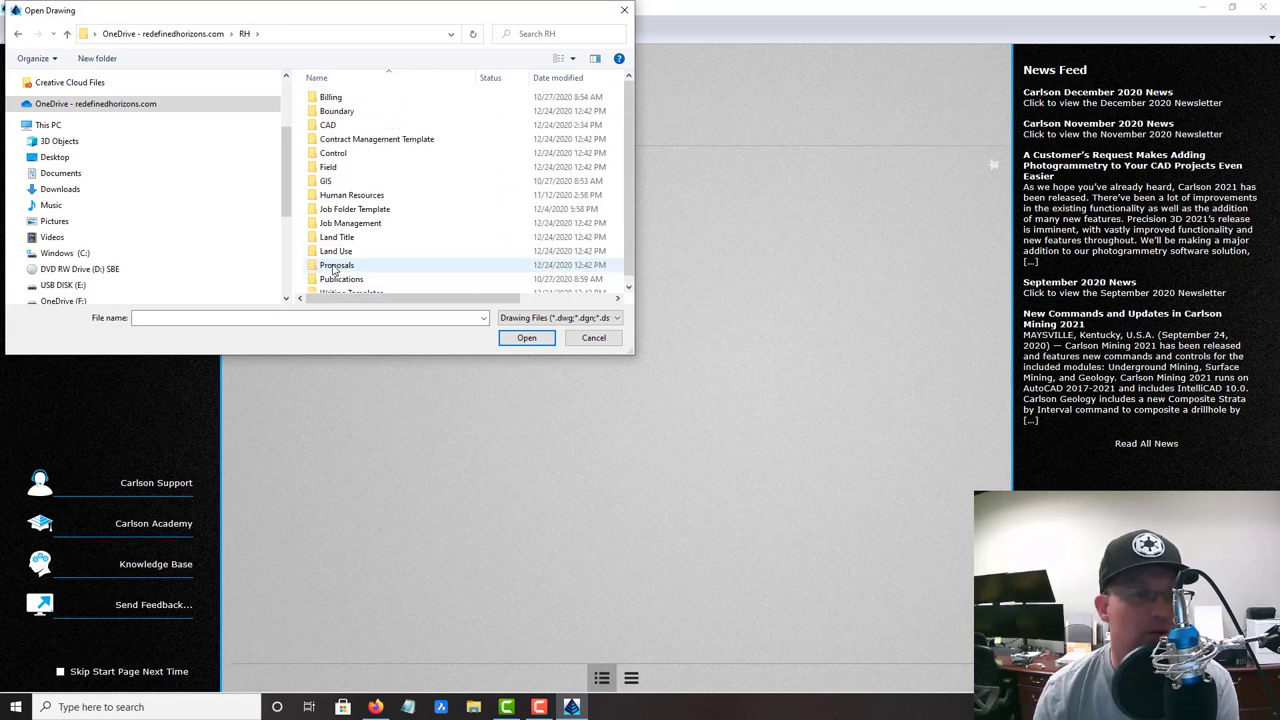
double_click(334, 124)
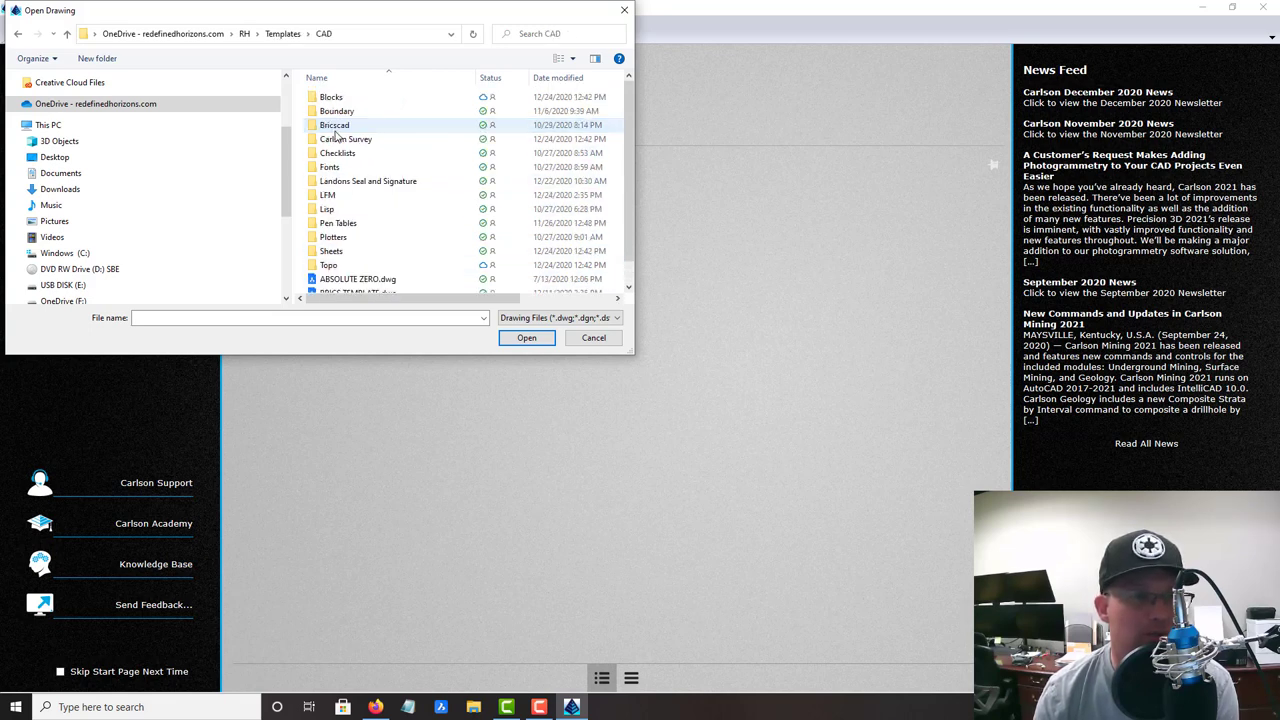
scroll(369, 238, down, 1)
click(380, 271)
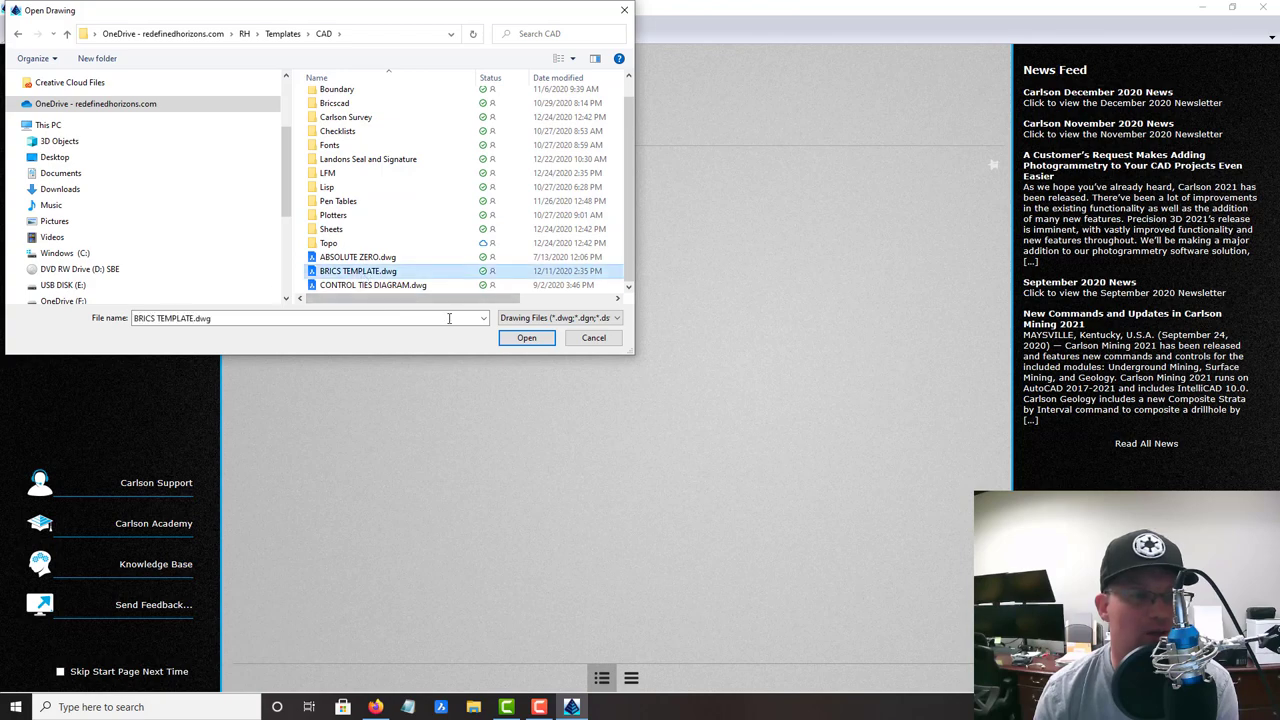
click(517, 344)
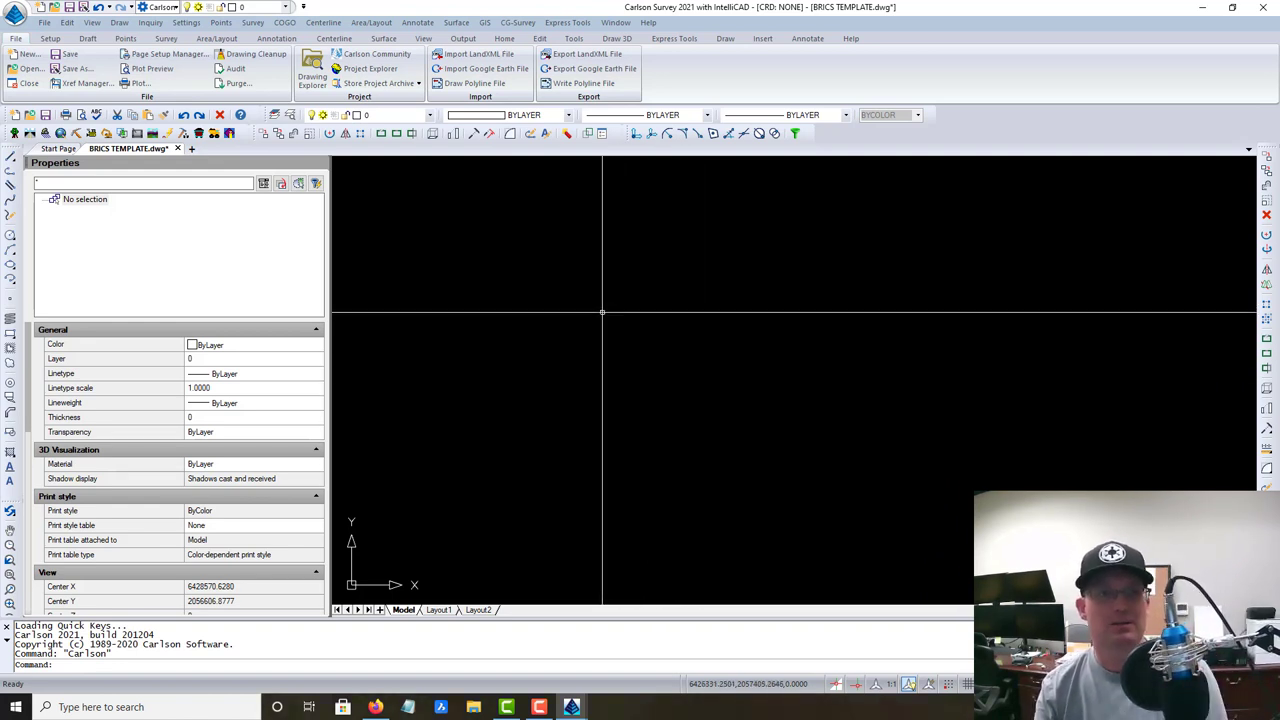
click(647, 23)
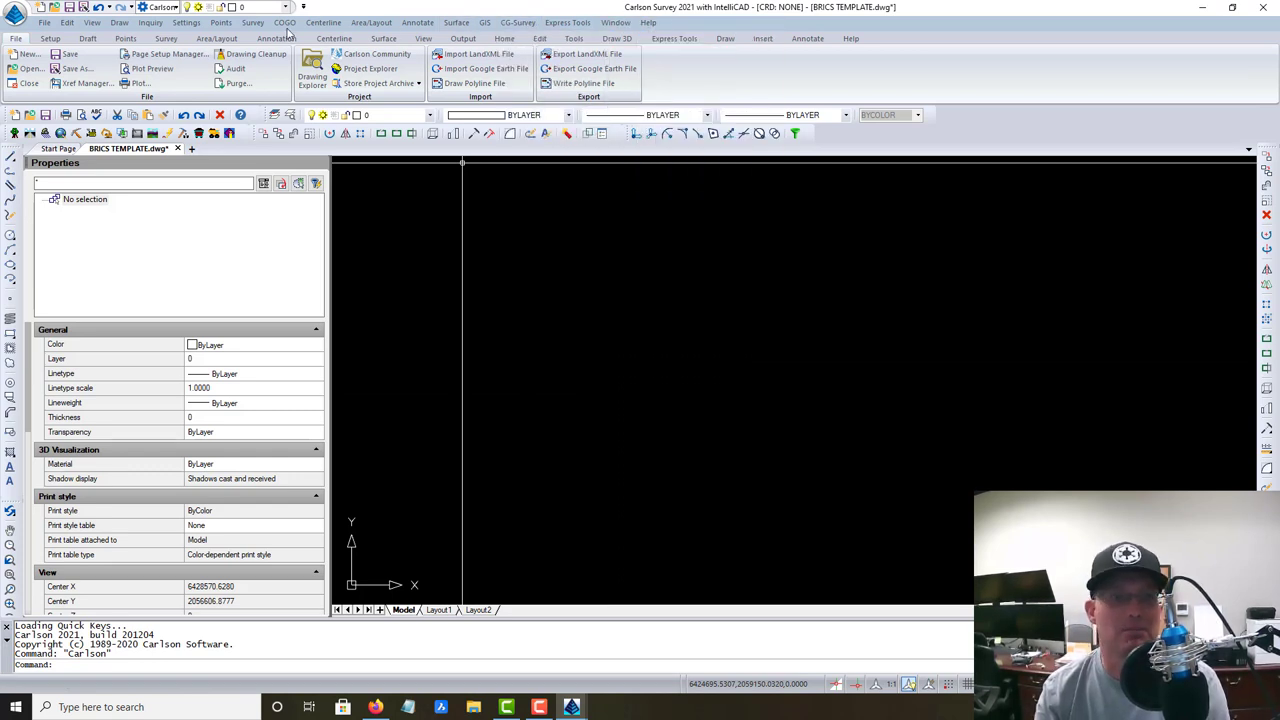
click(701, 242)
click(690, 255)
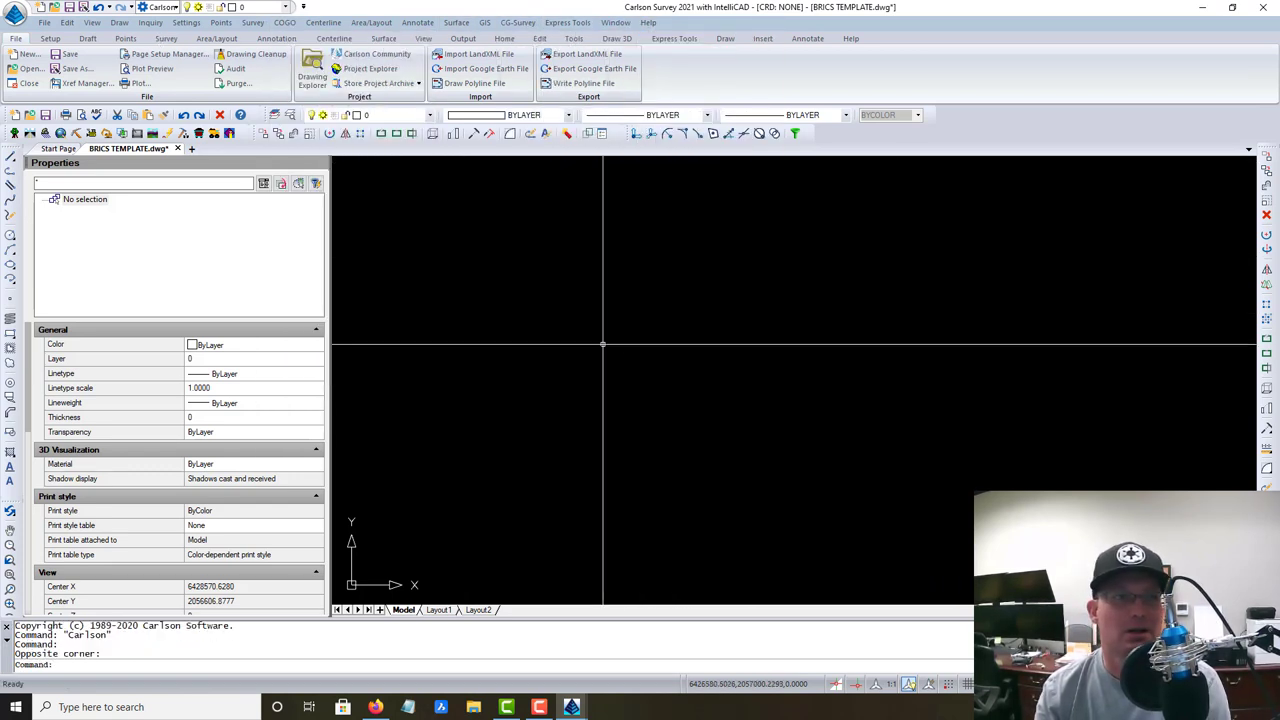
Remove the Carlson survey, modify and station-offset point toolbars from the workspace
click(45, 134)
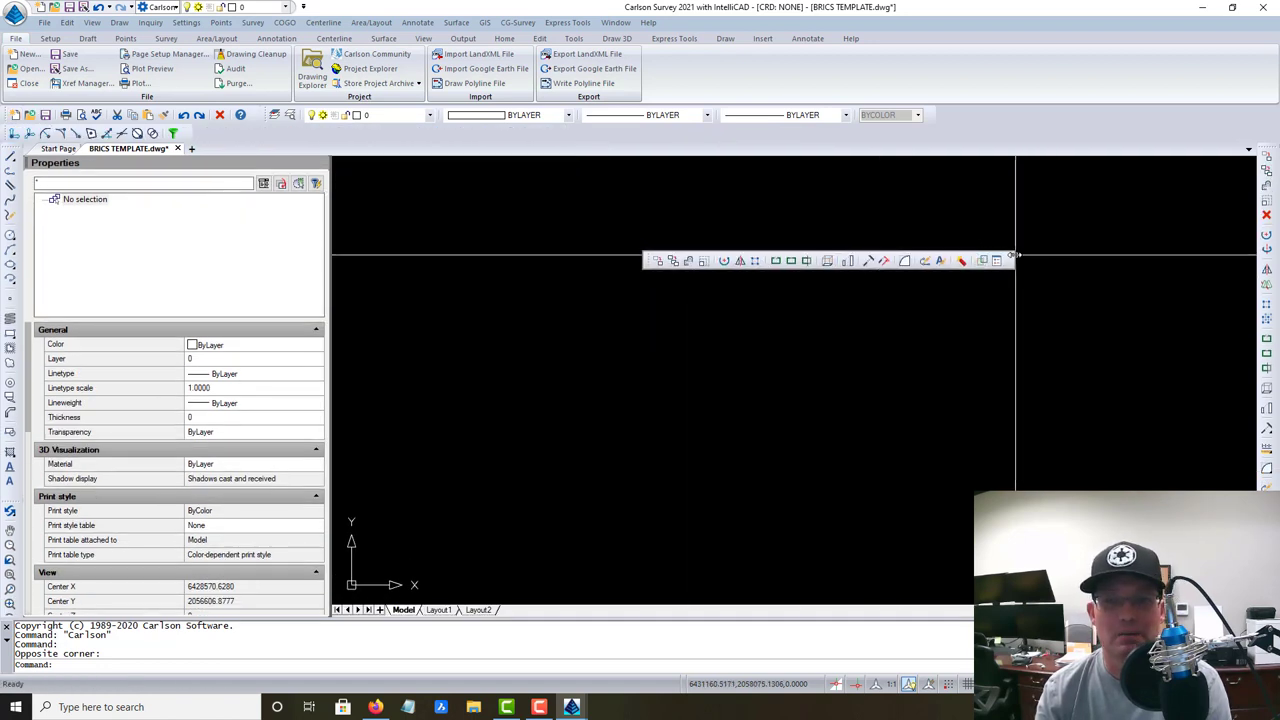
click(1012, 258)
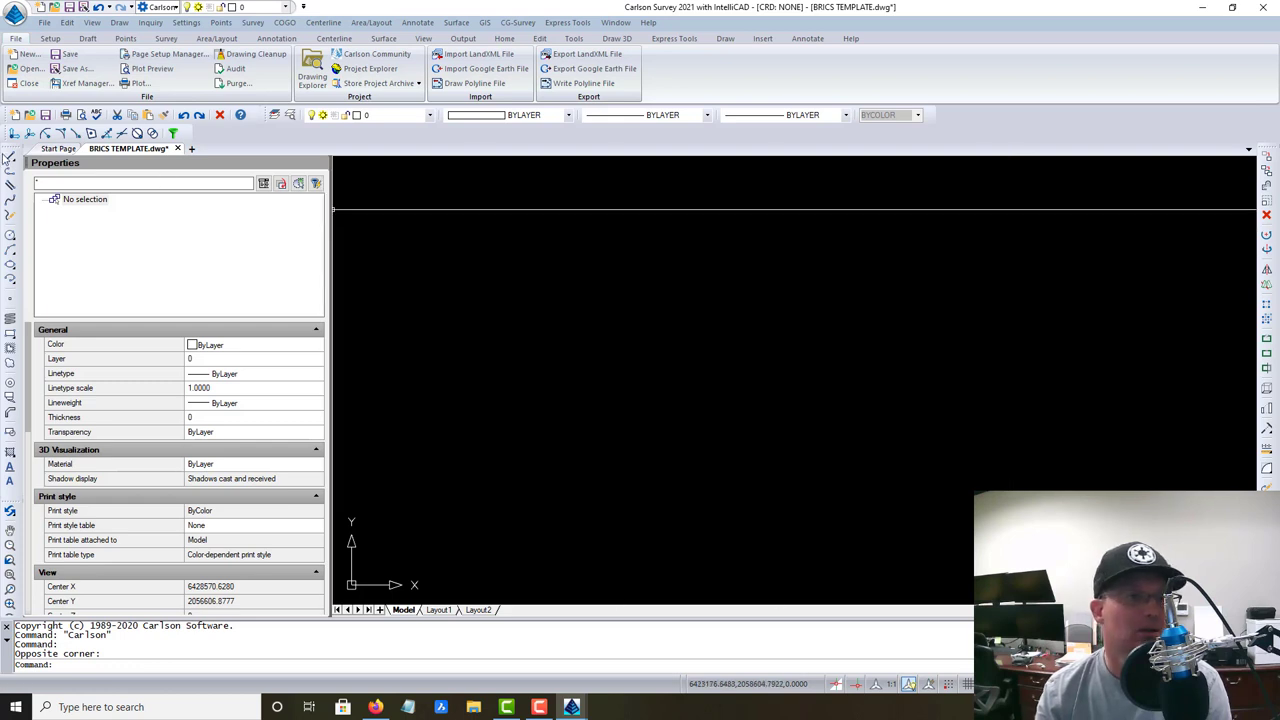
mouse_move(5, 133)
mouse_down()
mouse_move(543, 200)
mouse_move(705, 265)
mouse_up()
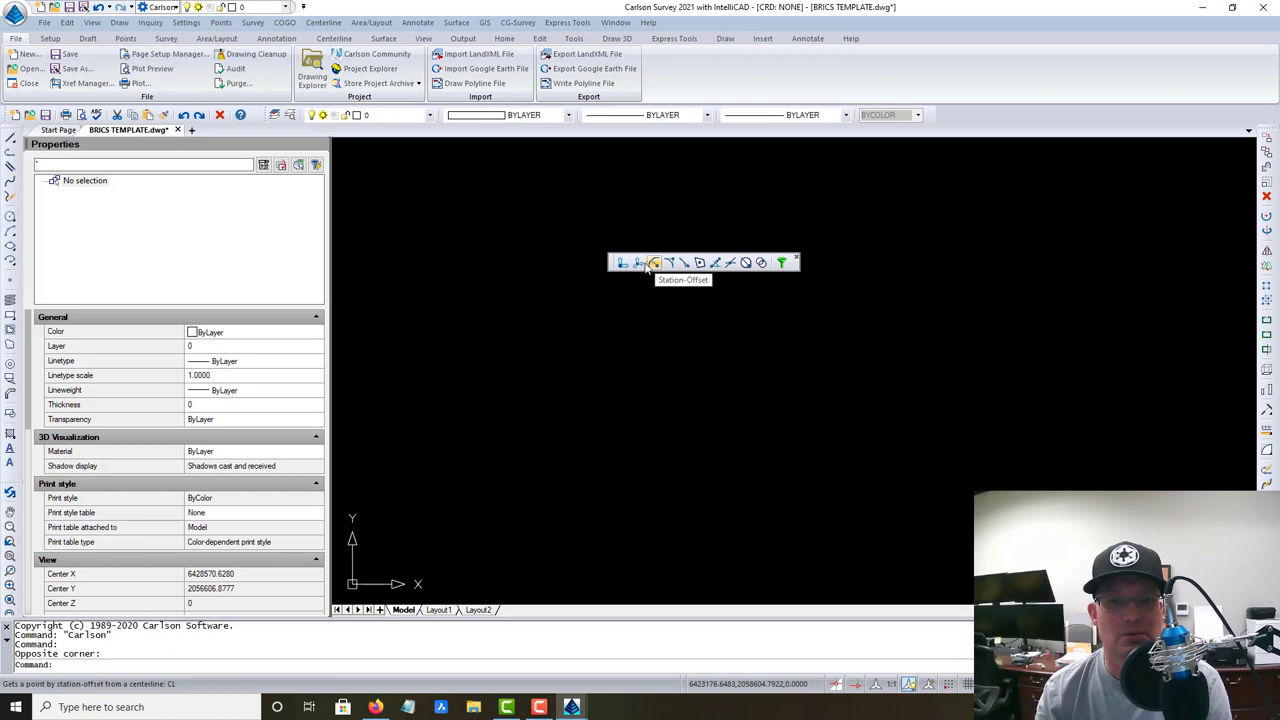
click(797, 262)
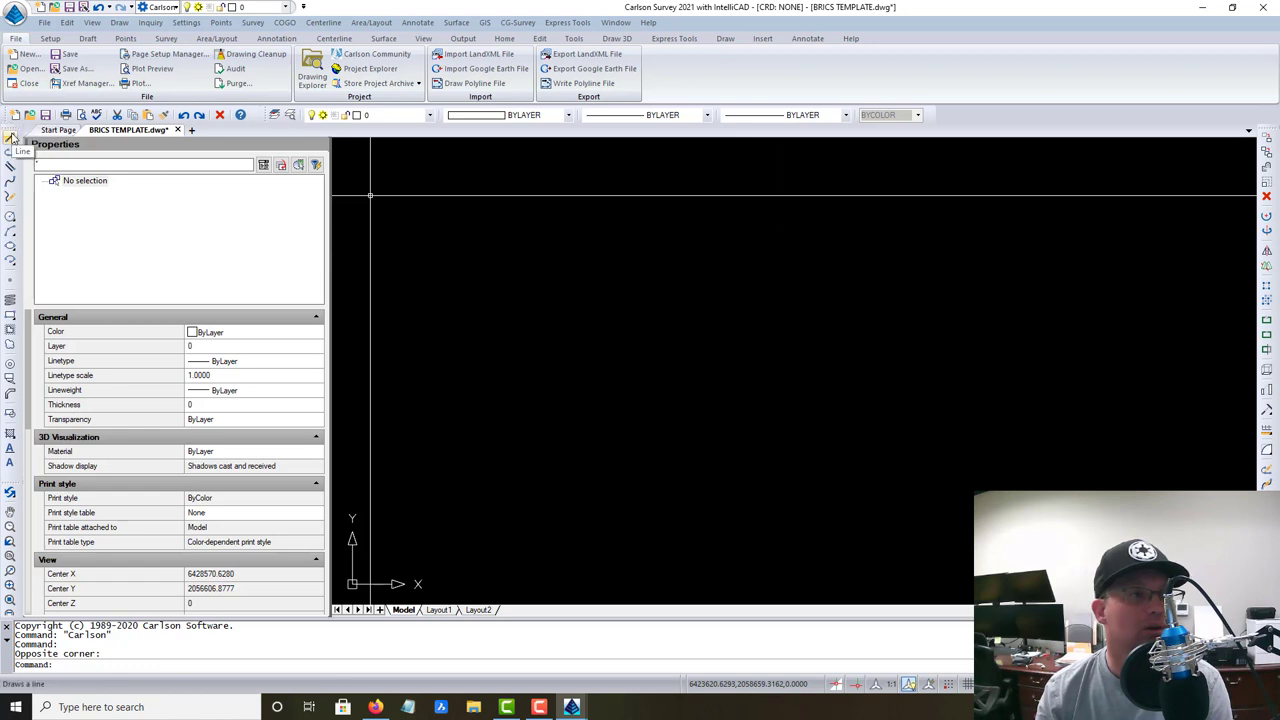
Undock and close the draw toolbar and the zoom toolbar
mouse_move(10, 125)
mouse_down()
mouse_move(634, 246)
mouse_move(773, 238)
mouse_up()
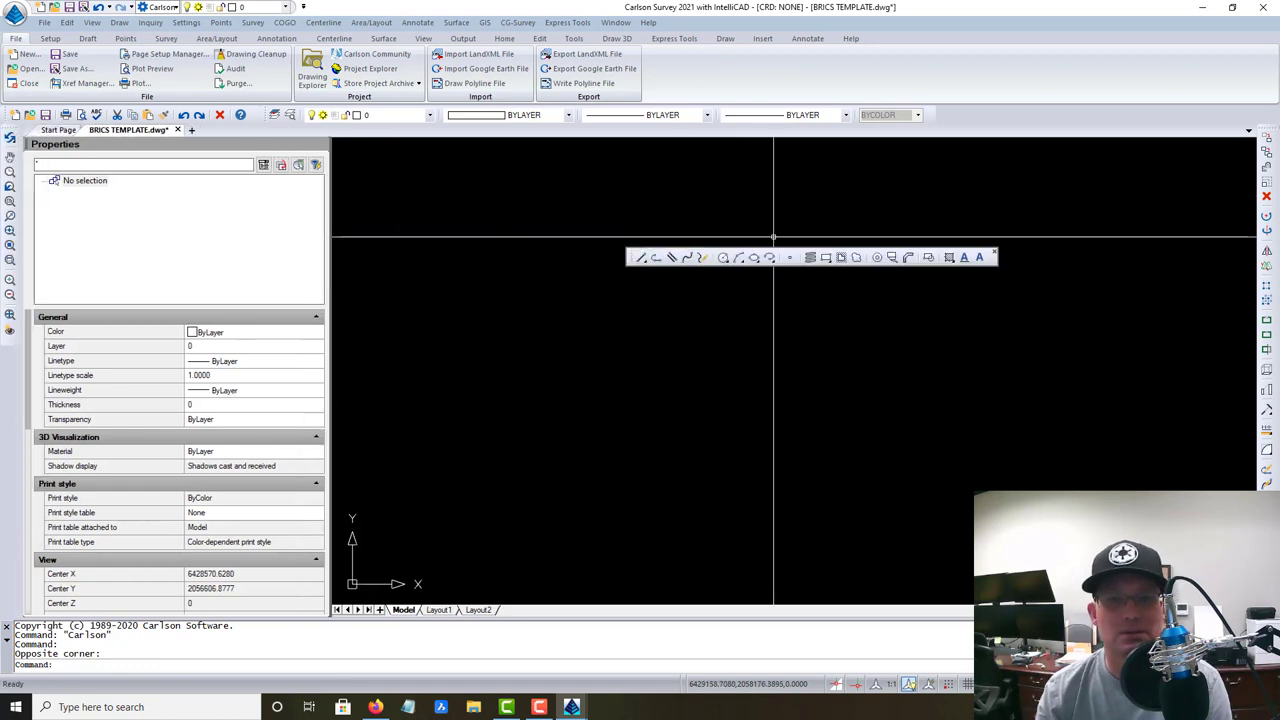
click(993, 251)
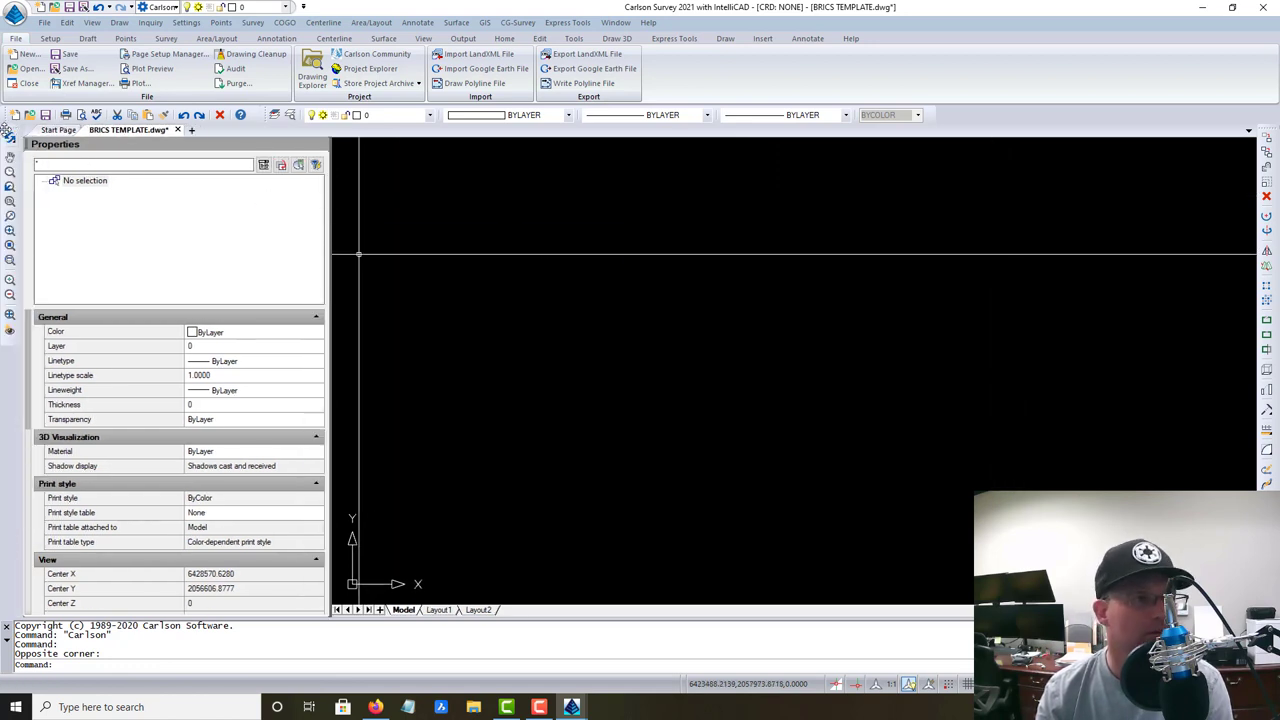
drag(10, 127, 631, 266)
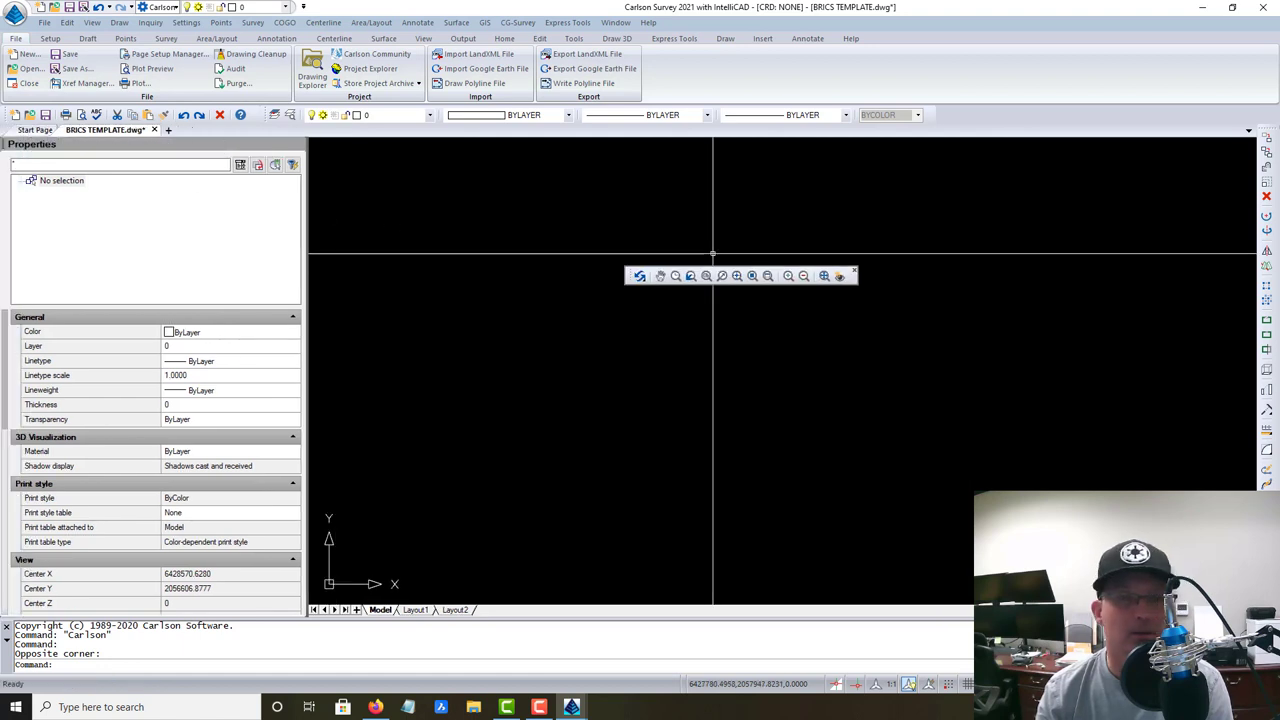
click(856, 272)
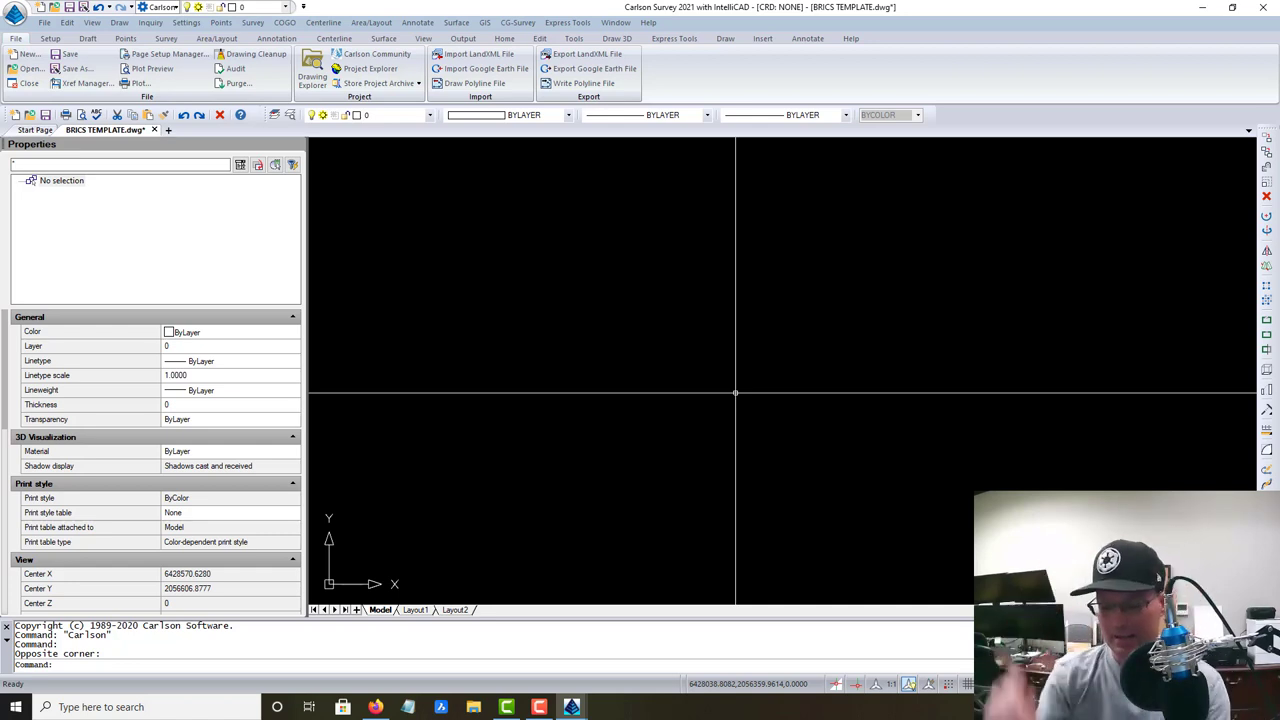
Open the program options and review the available default formats for saving drawings
text(OPTIONS)
key(Return)
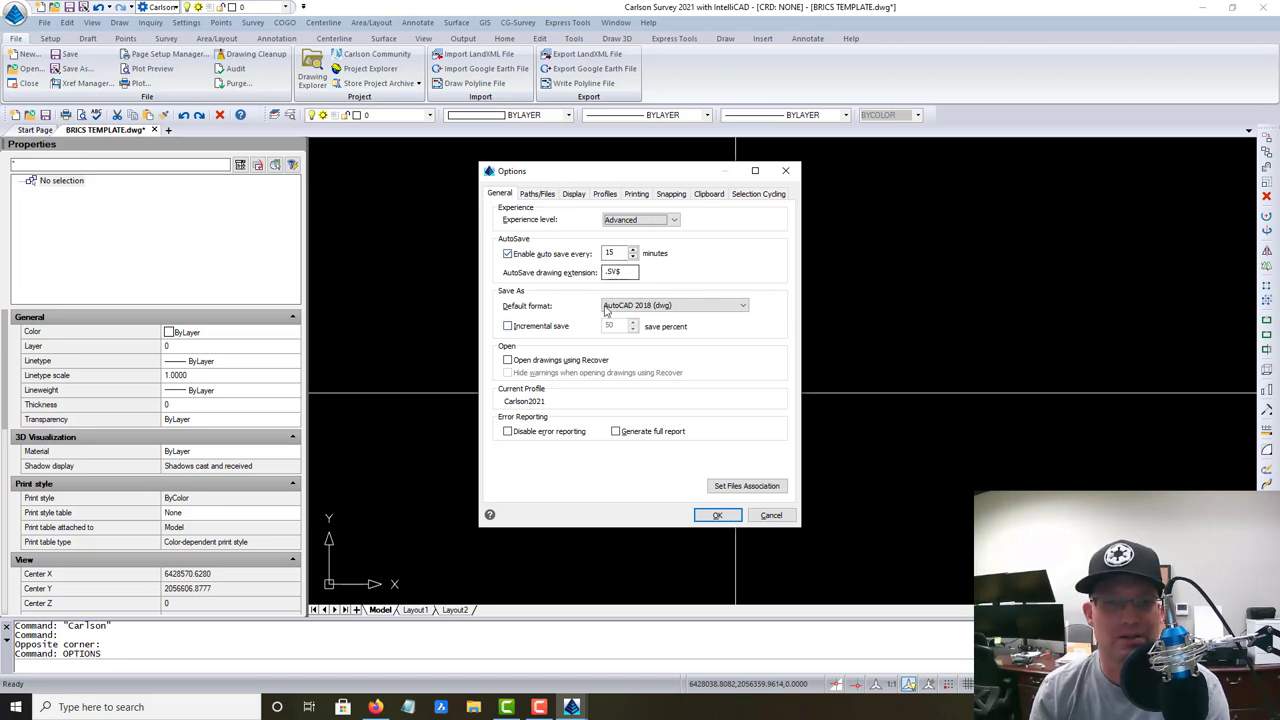
click(694, 308)
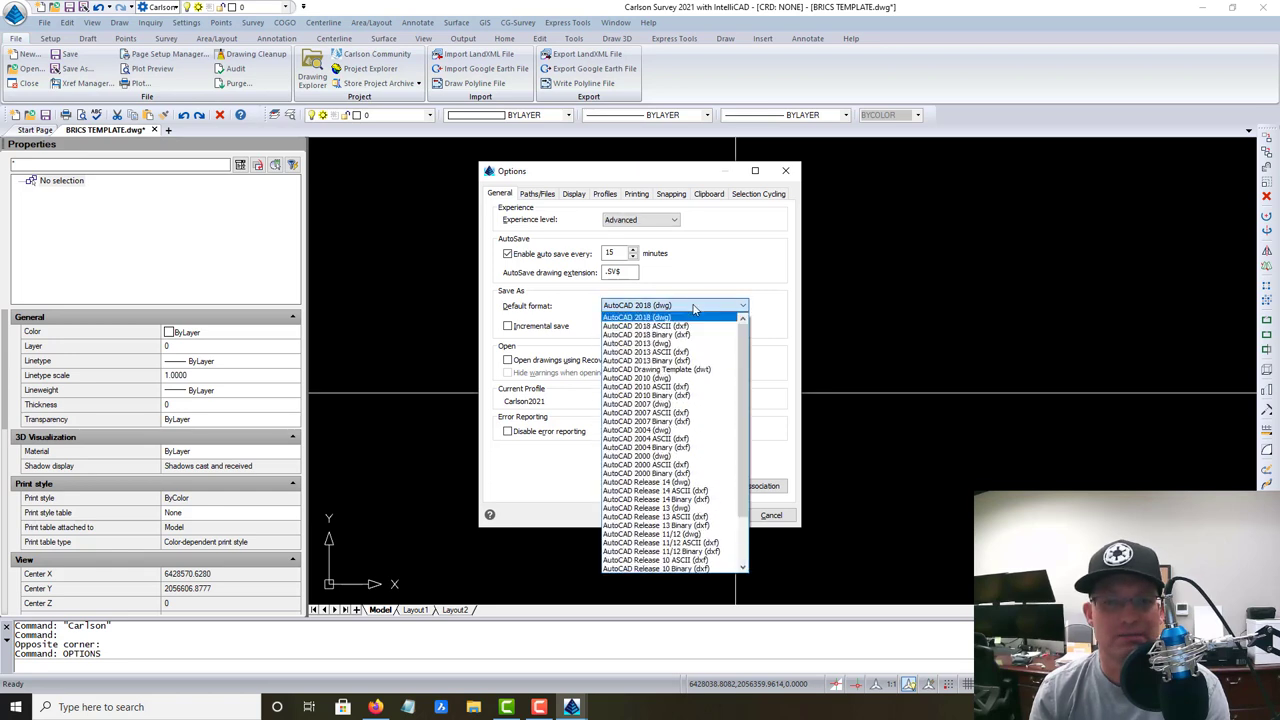
click(696, 309)
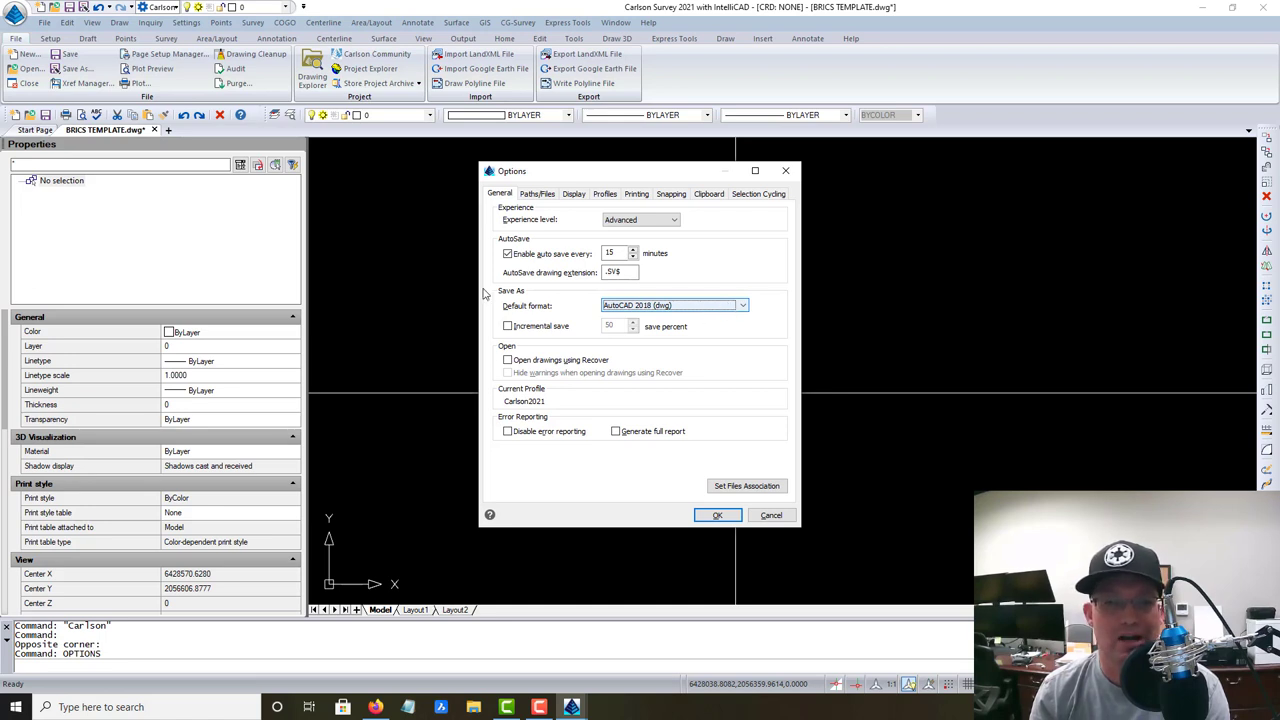
Show the file path options and select the folder entry under the print styles path
click(538, 194)
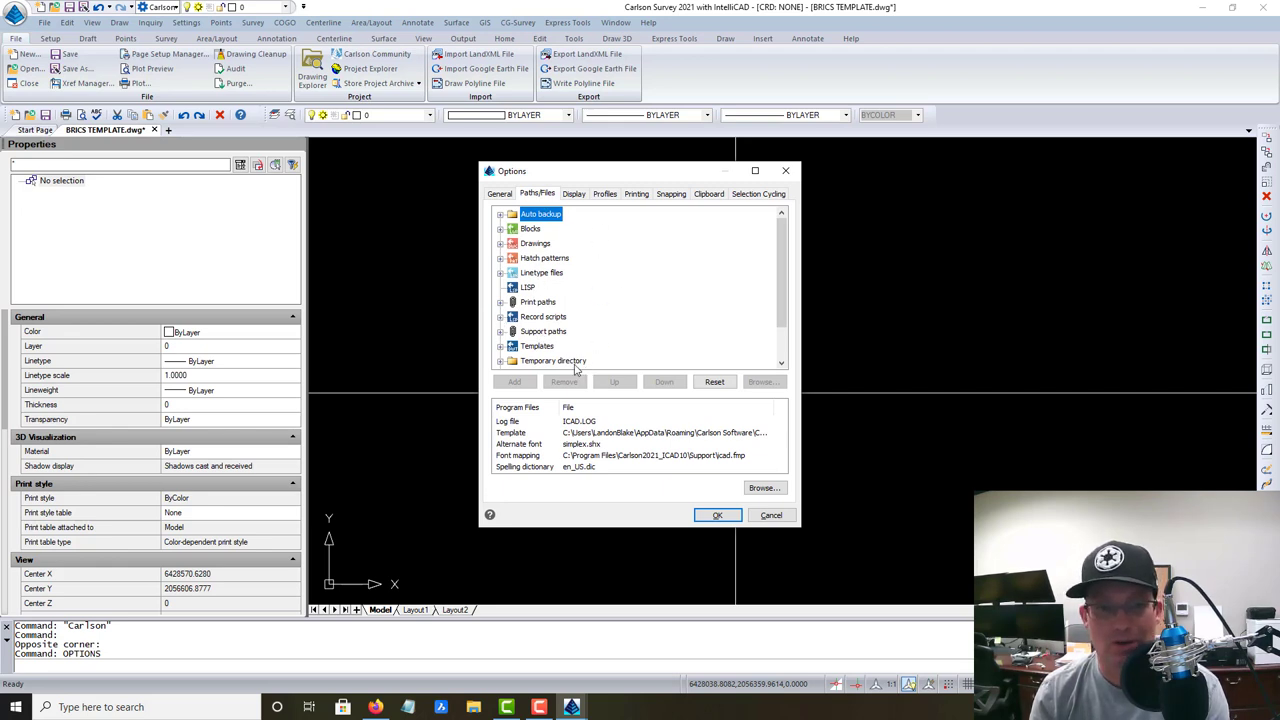
click(500, 303)
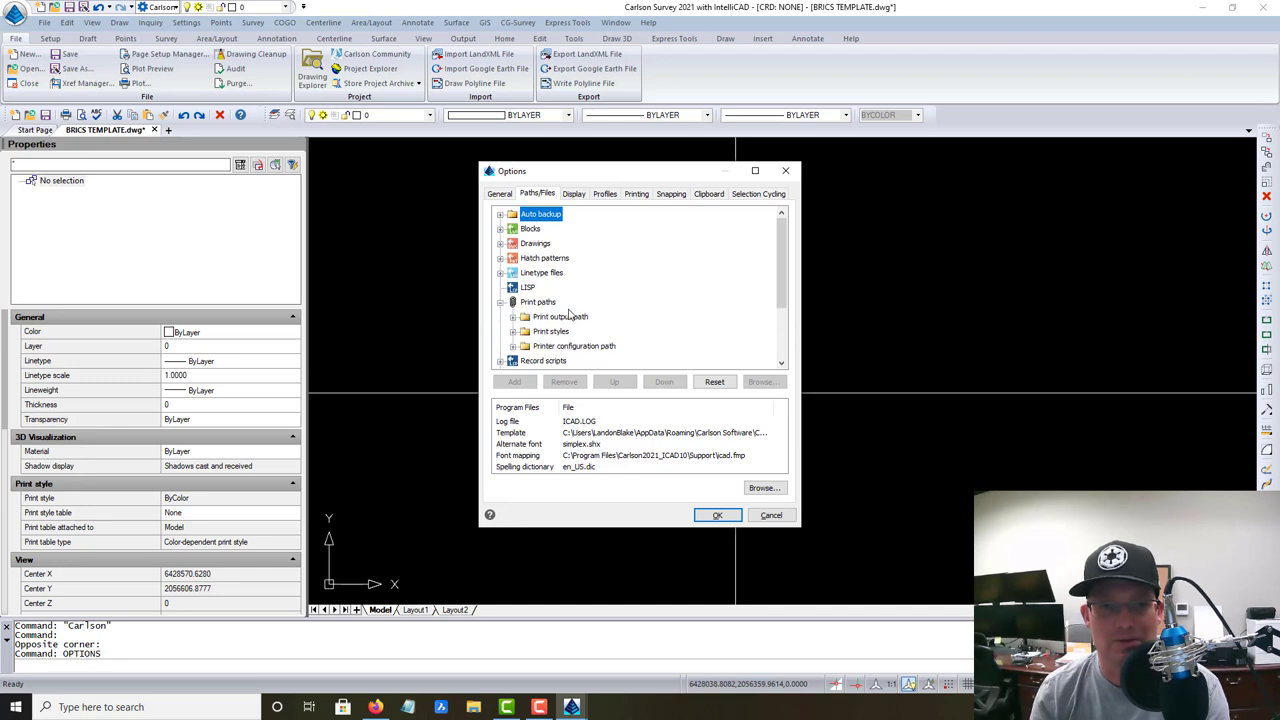
click(512, 331)
scroll(600, 325, down, 2)
scroll(585, 312, up, 1)
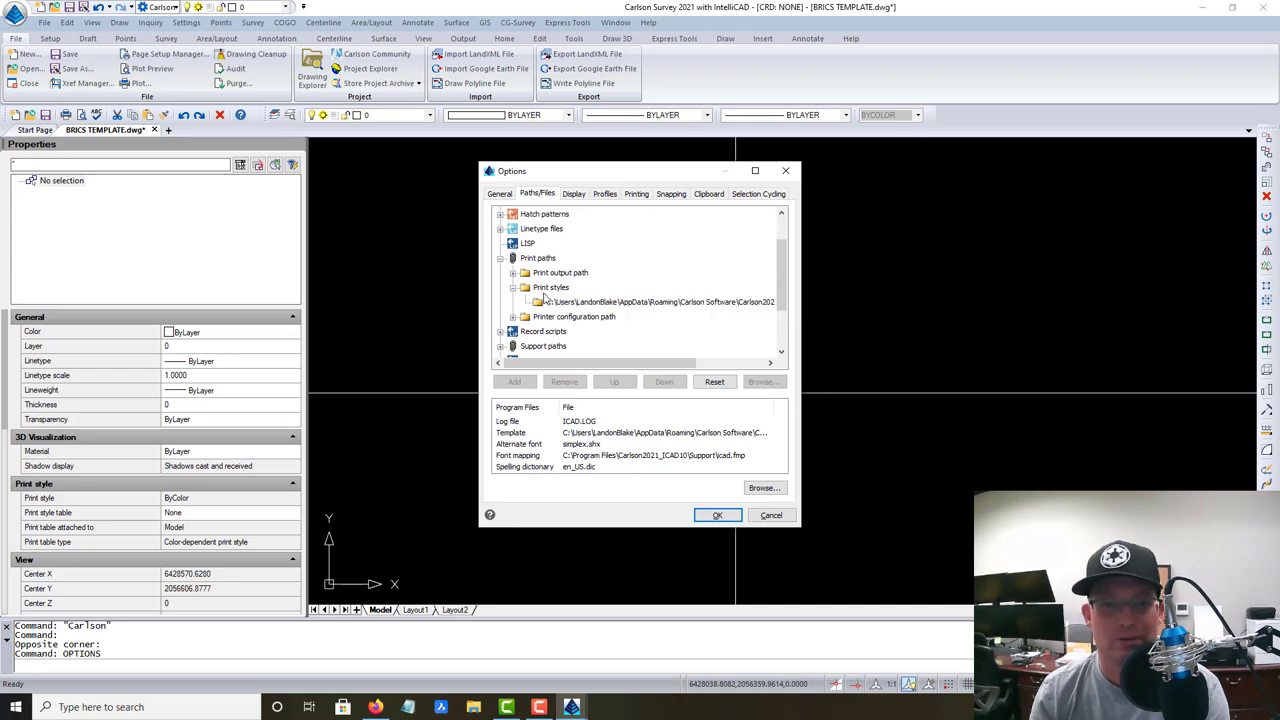
click(546, 300)
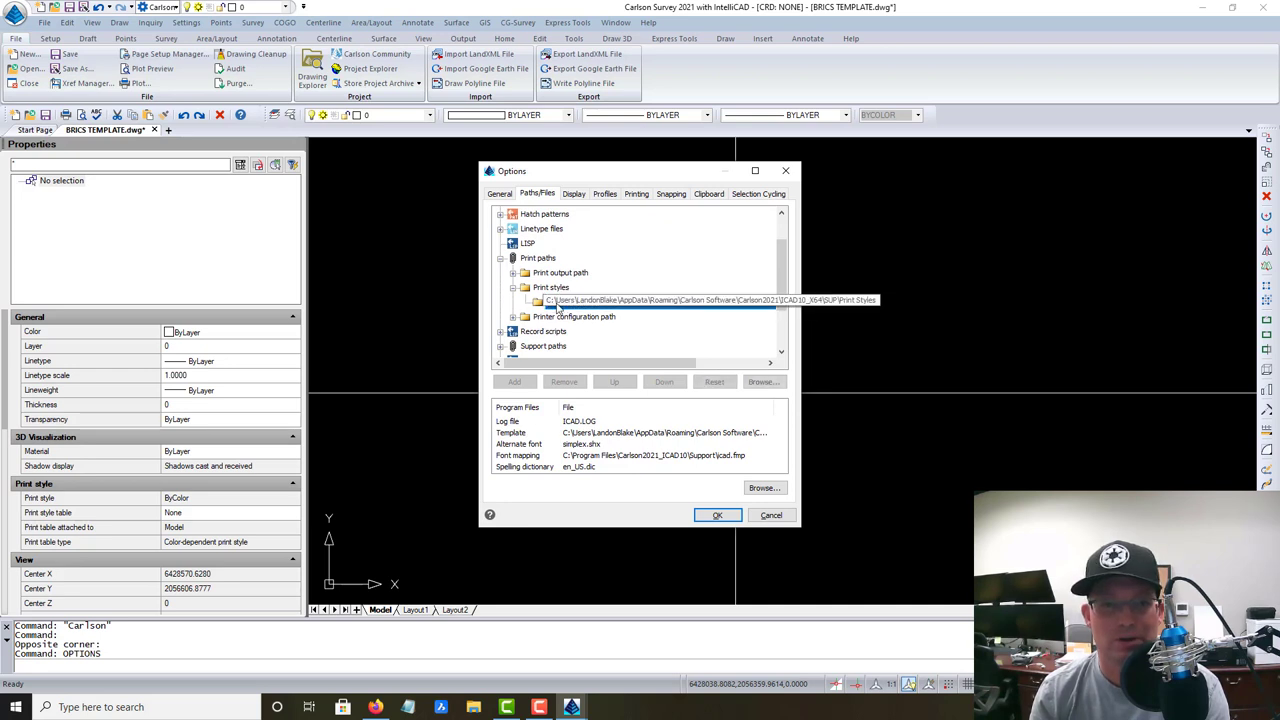
Set the print styles path to the RH > Templates > CAD > Pen Tables folder in OneDrive - redefinedhorizons.com
click(755, 386)
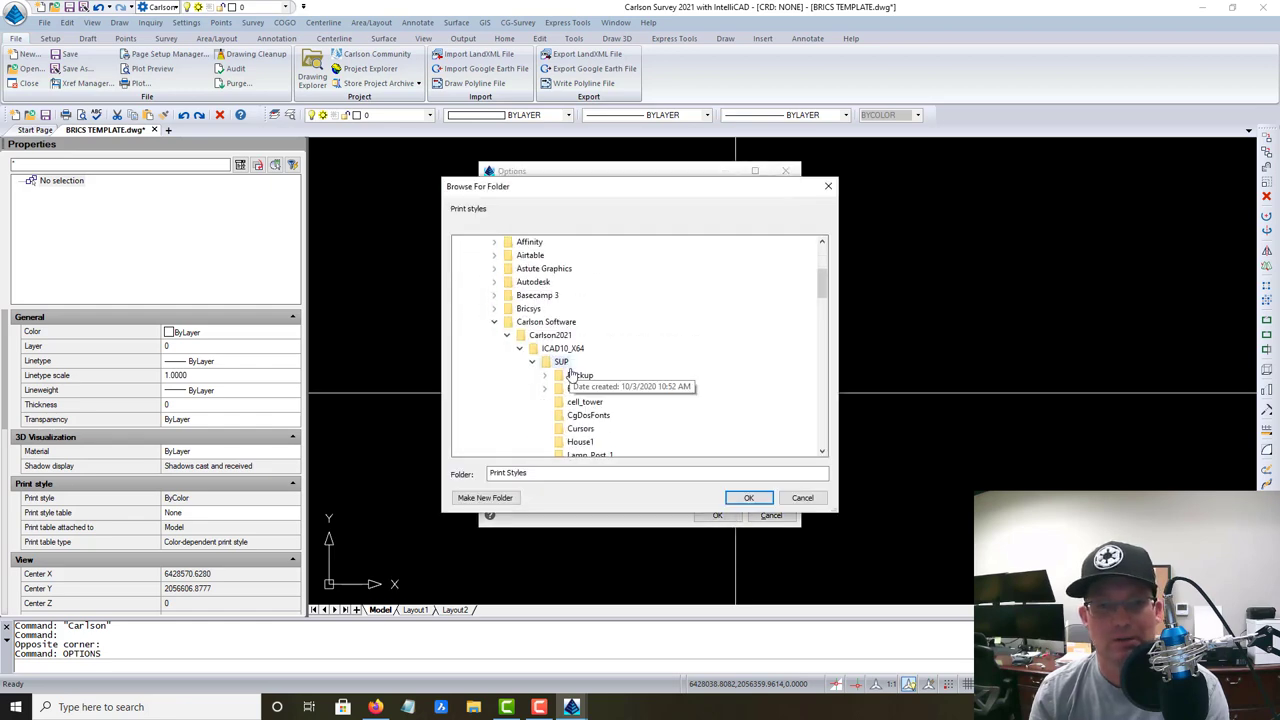
scroll(570, 374, down, 15)
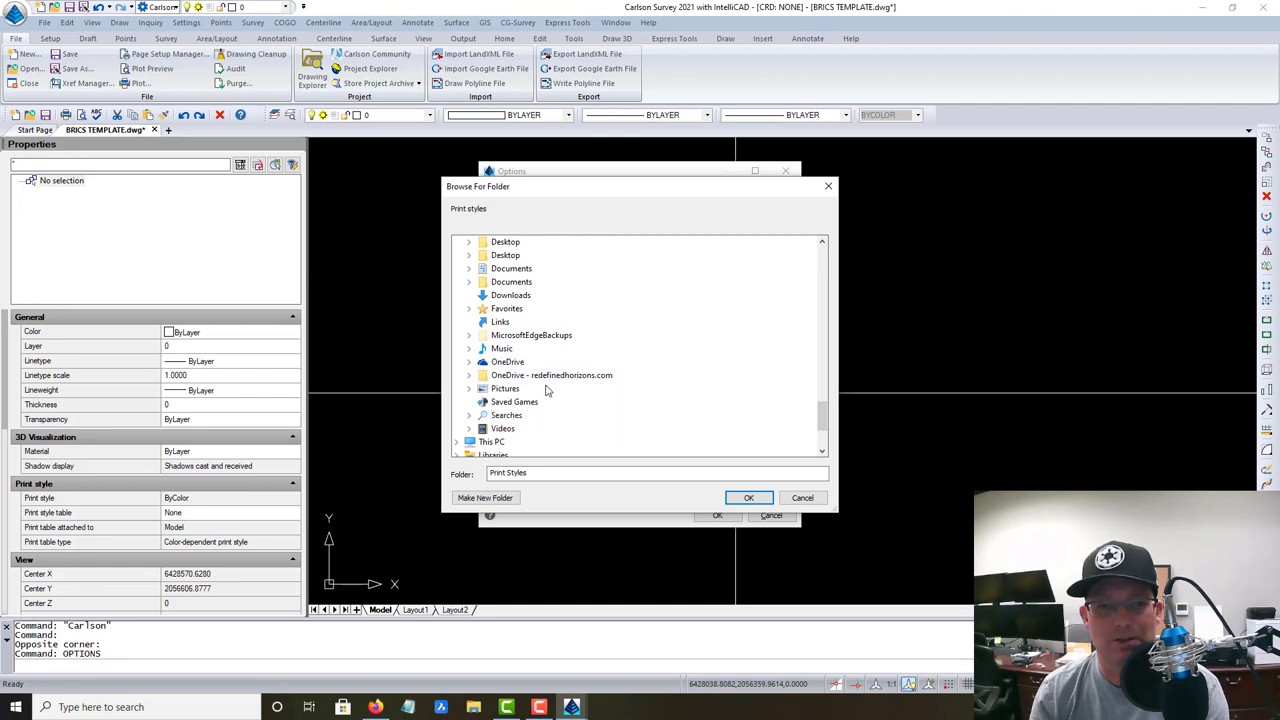
double_click(500, 376)
double_click(500, 390)
scroll(500, 380, down, 2)
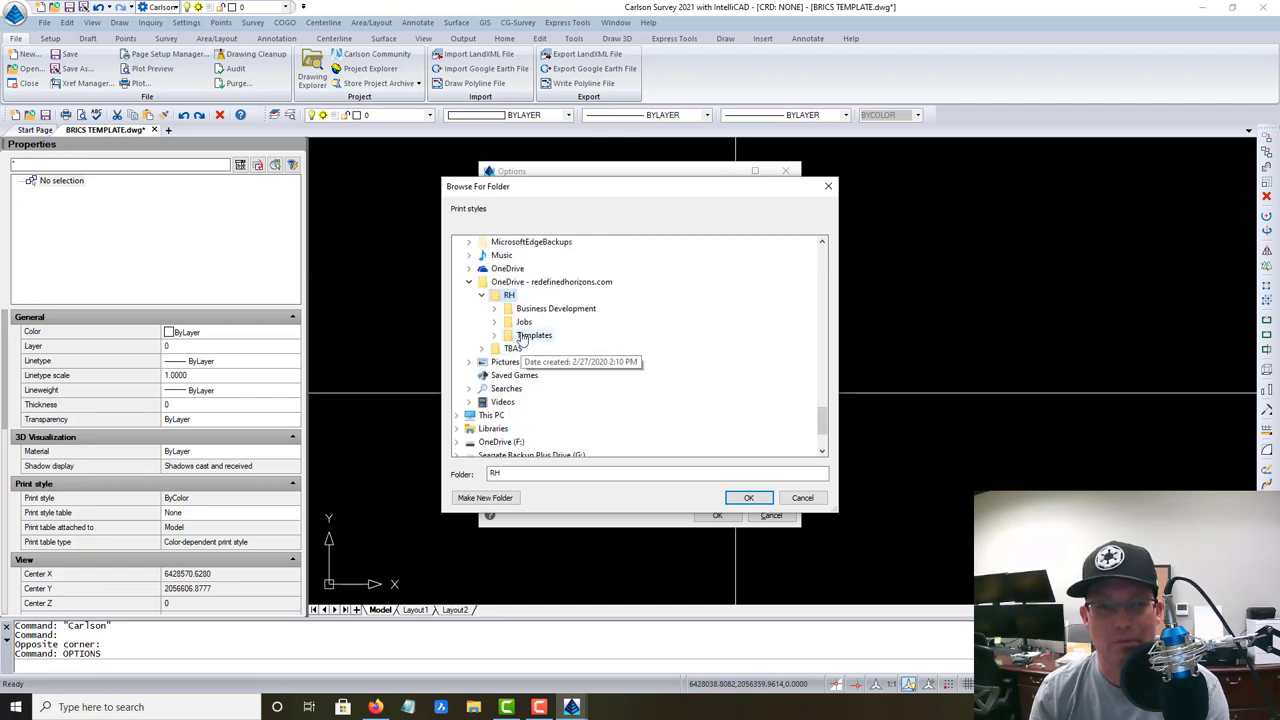
double_click(534, 335)
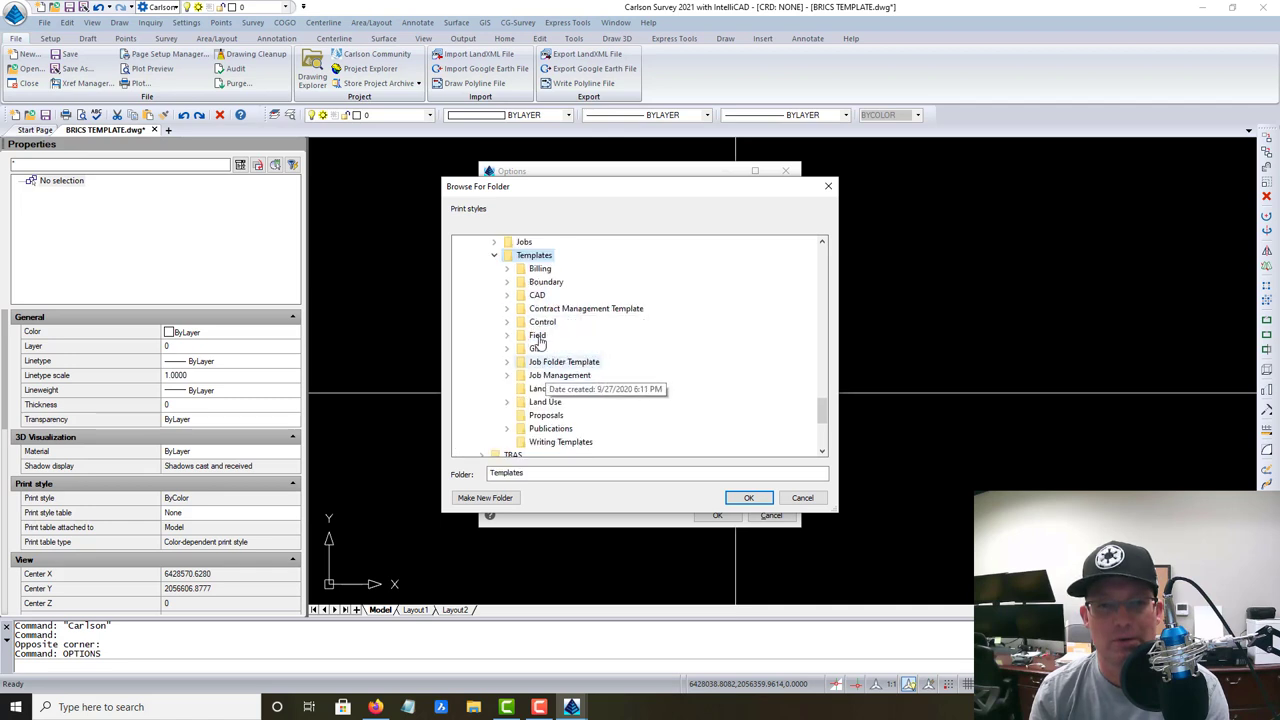
double_click(537, 296)
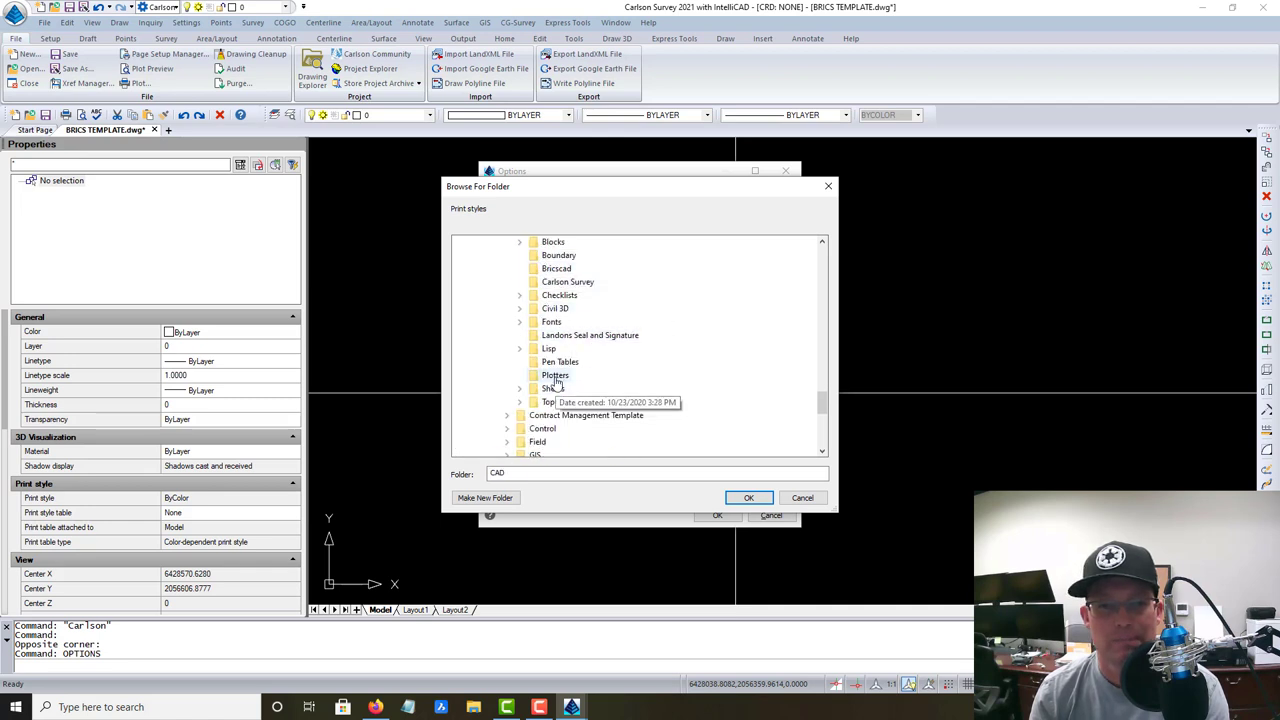
click(562, 362)
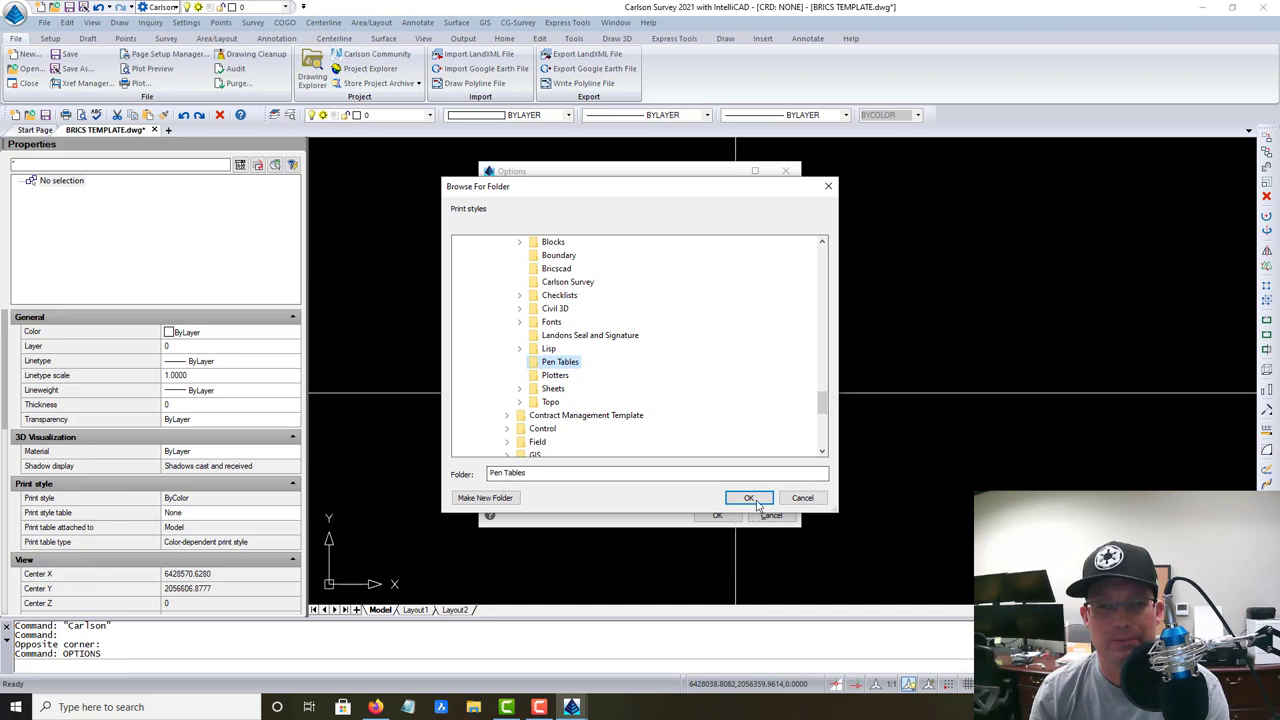
click(748, 497)
click(512, 288)
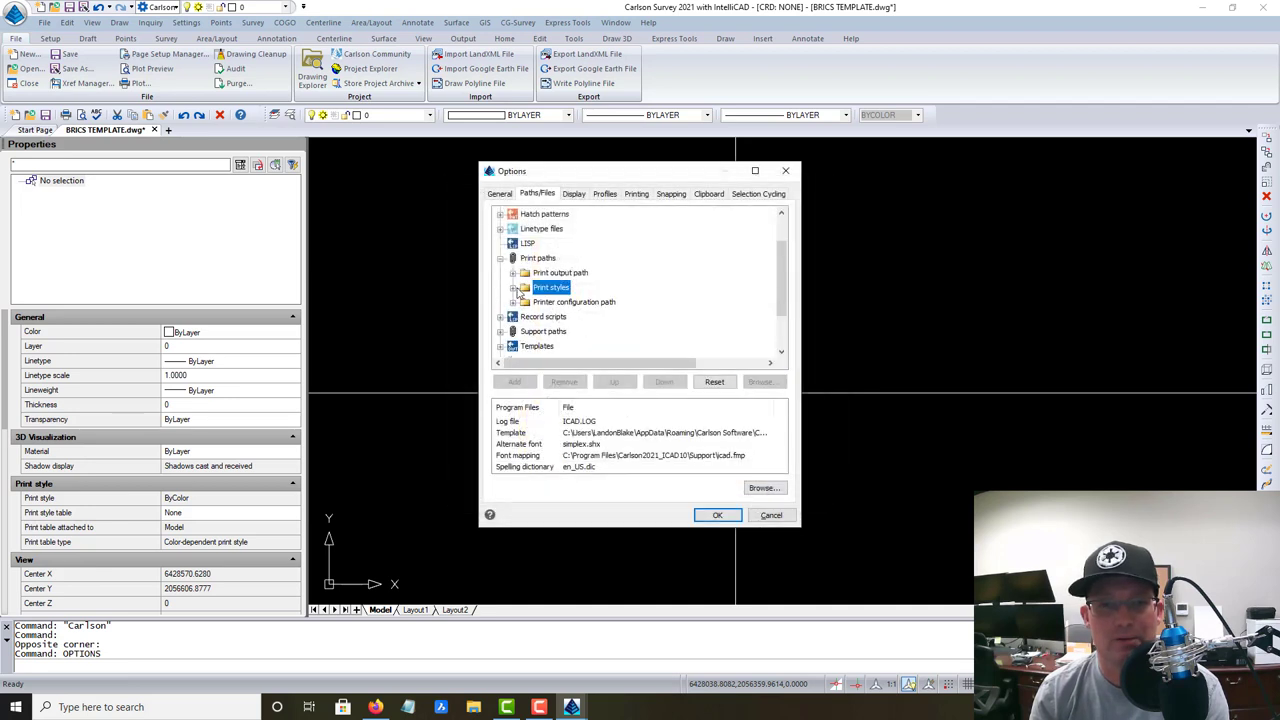
Set the printer configuration path to the RH > Templates > CAD > Plotters folder in OneDrive - redefinedhorizons.com
click(512, 302)
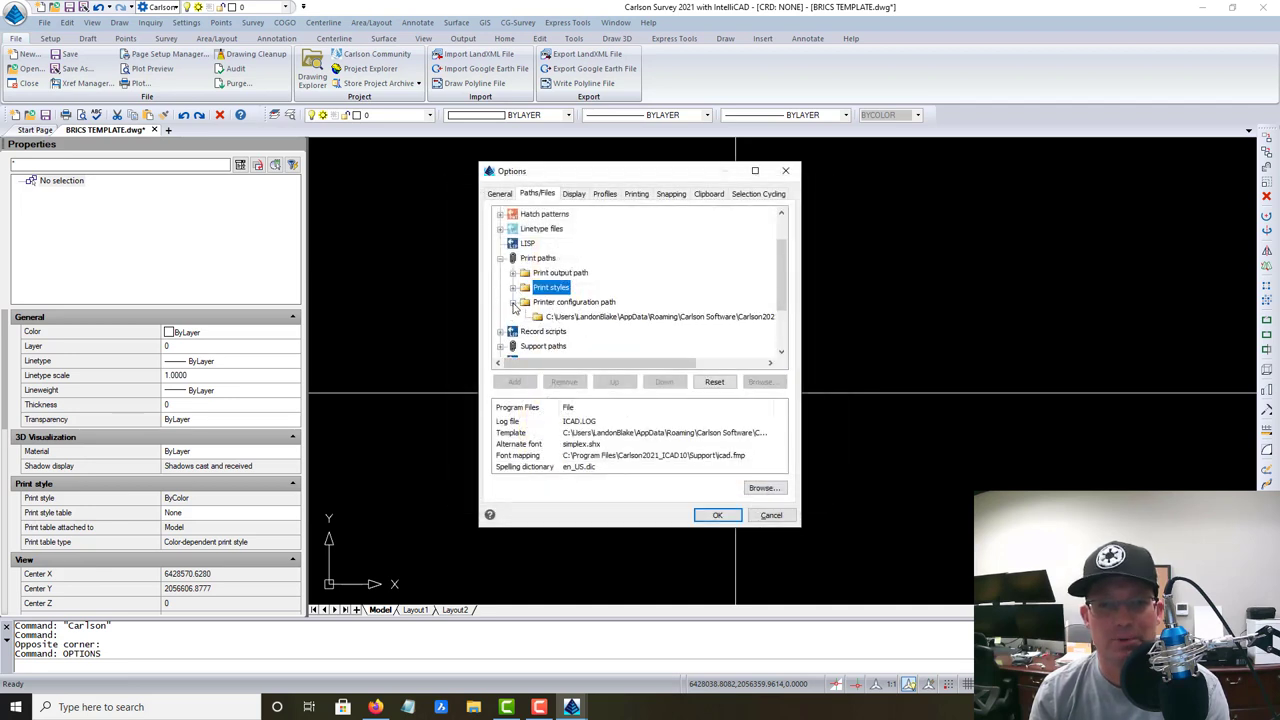
click(575, 302)
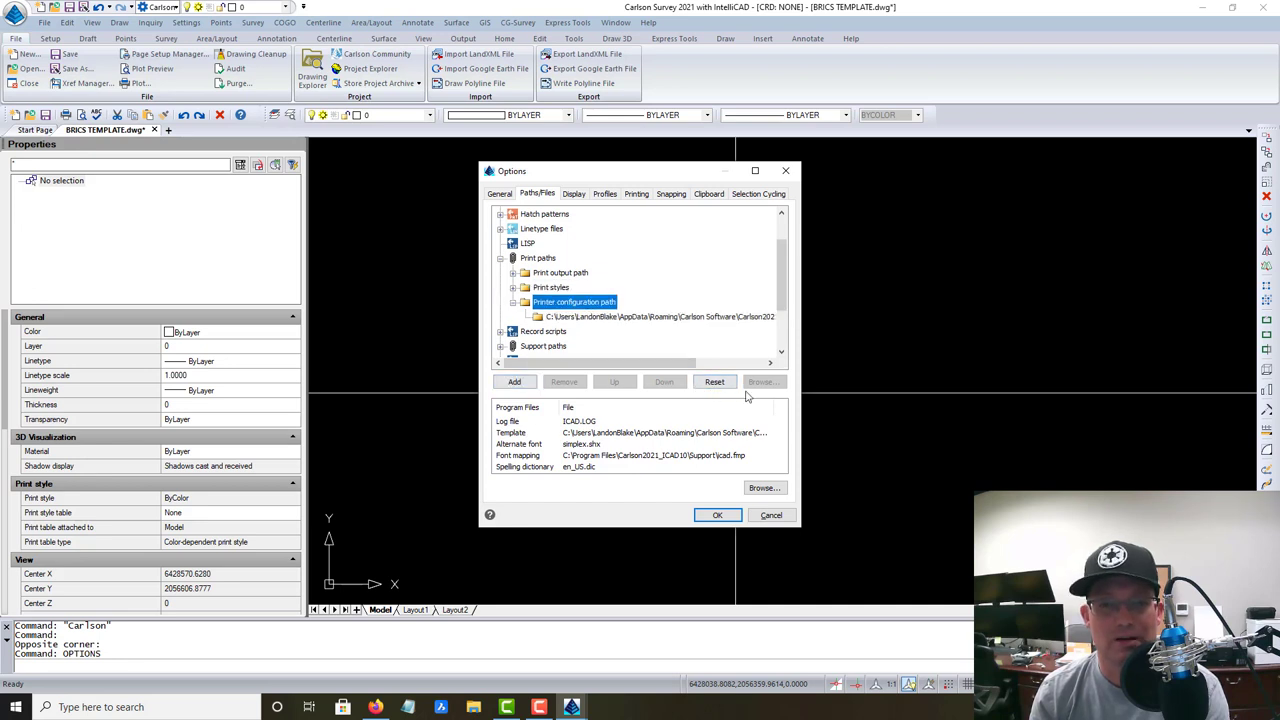
click(587, 318)
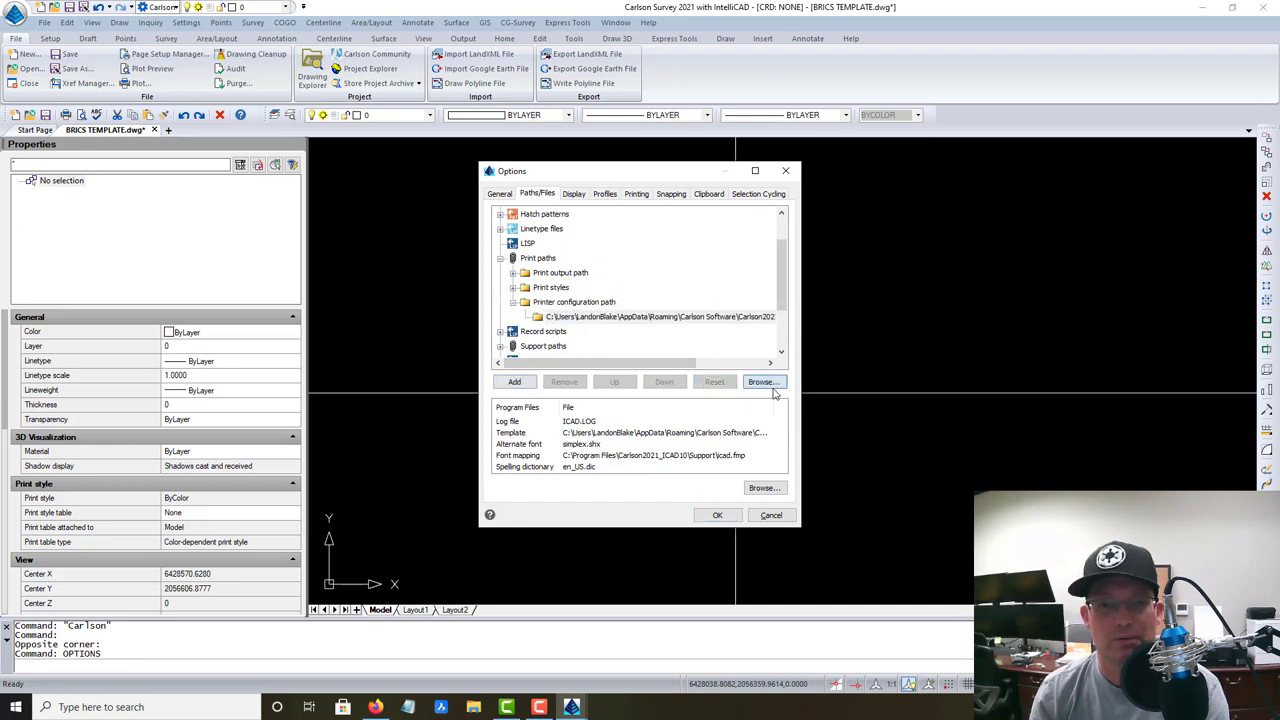
click(763, 381)
scroll(590, 375, down, 15)
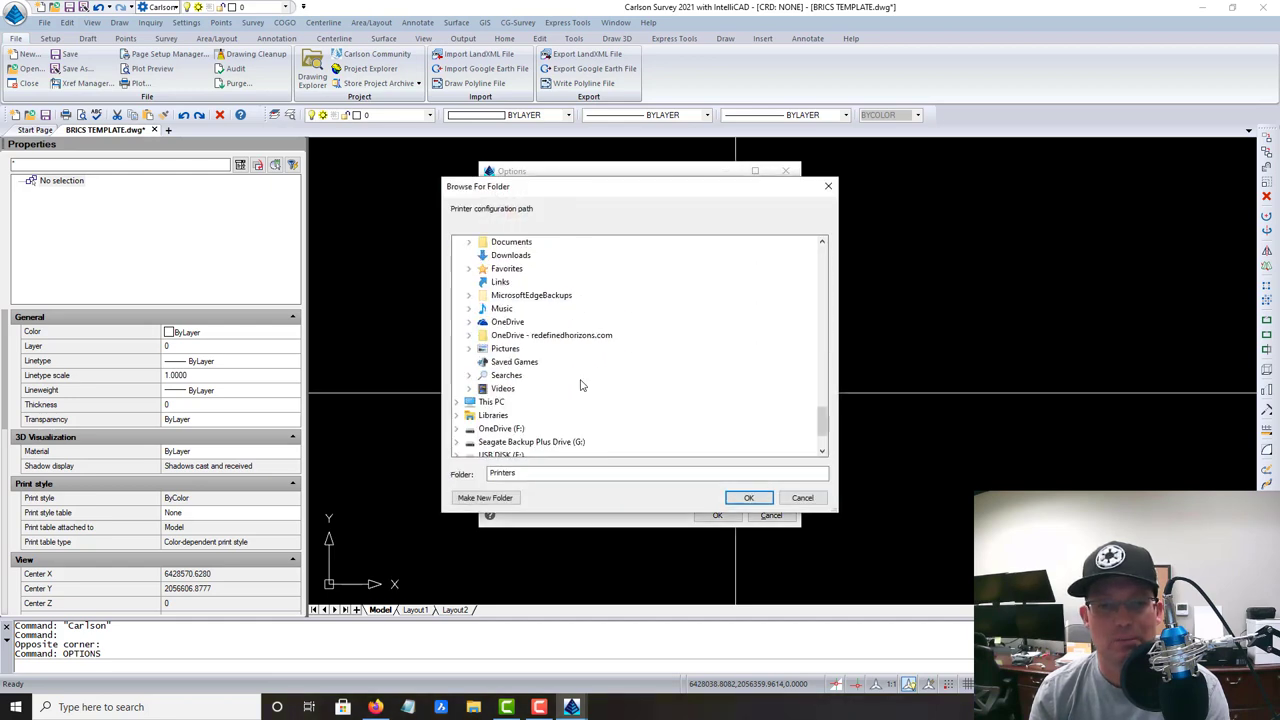
click(550, 335)
double_click(507, 350)
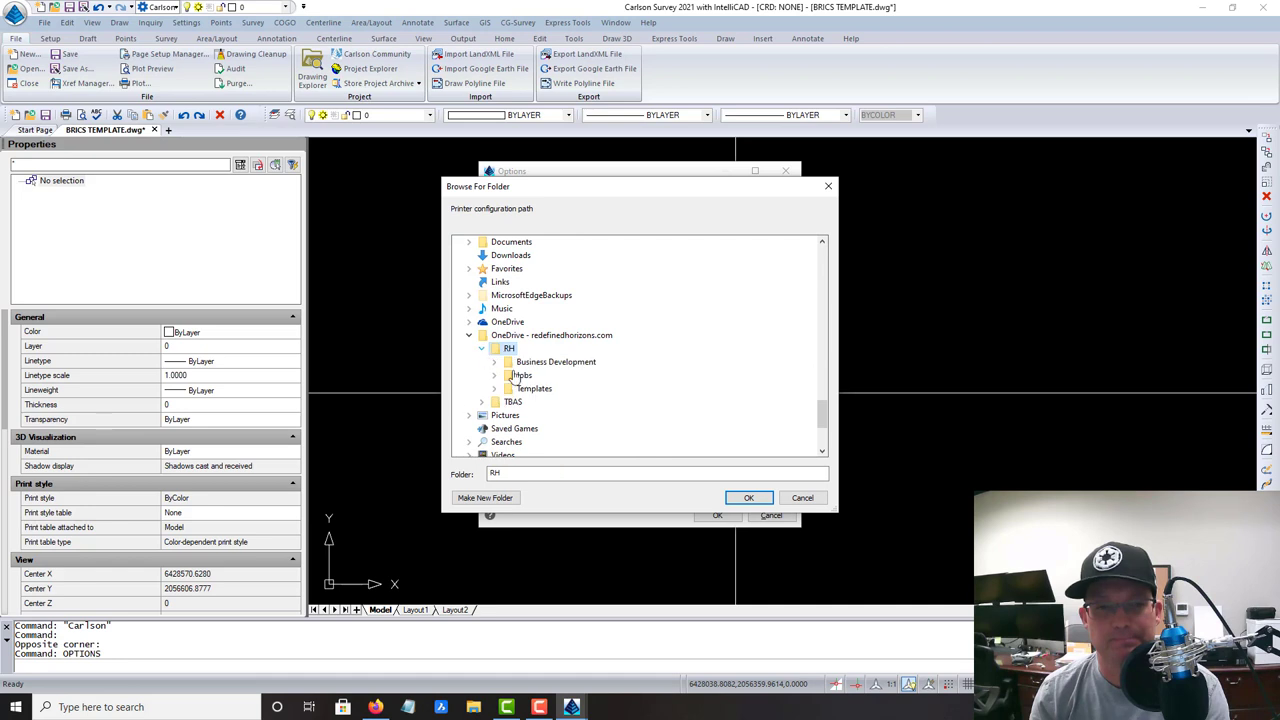
click(495, 388)
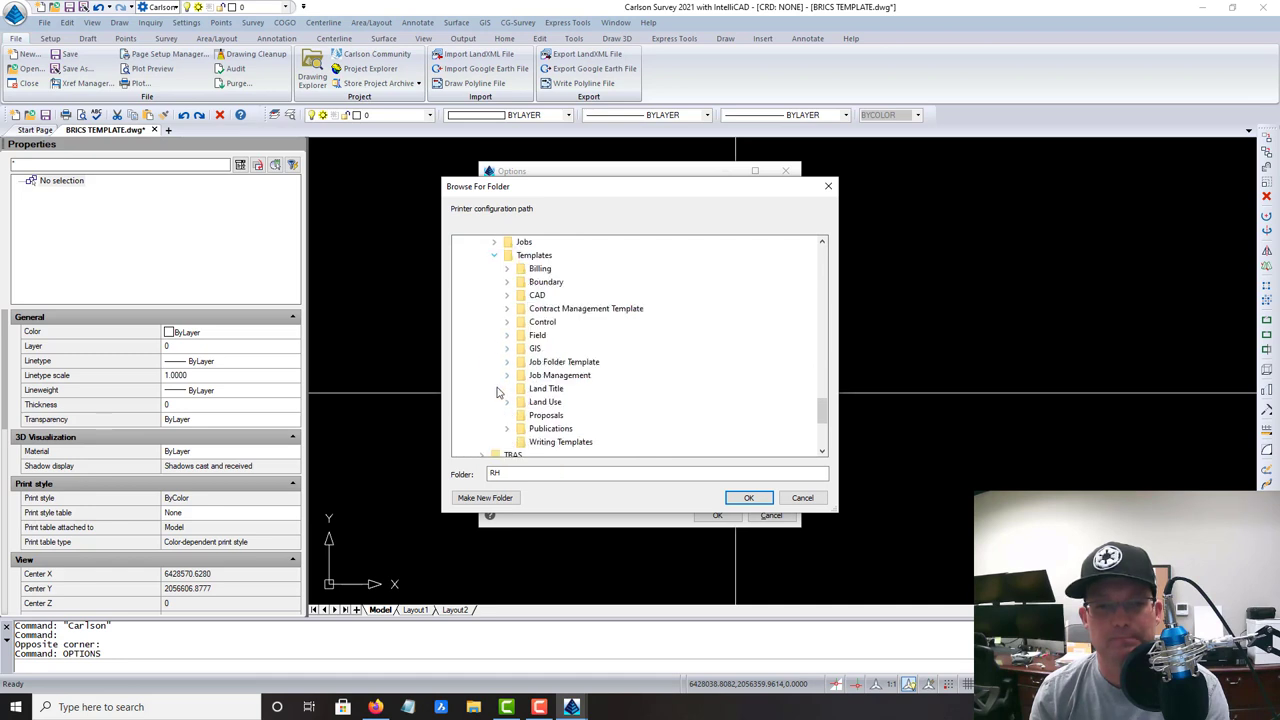
click(507, 296)
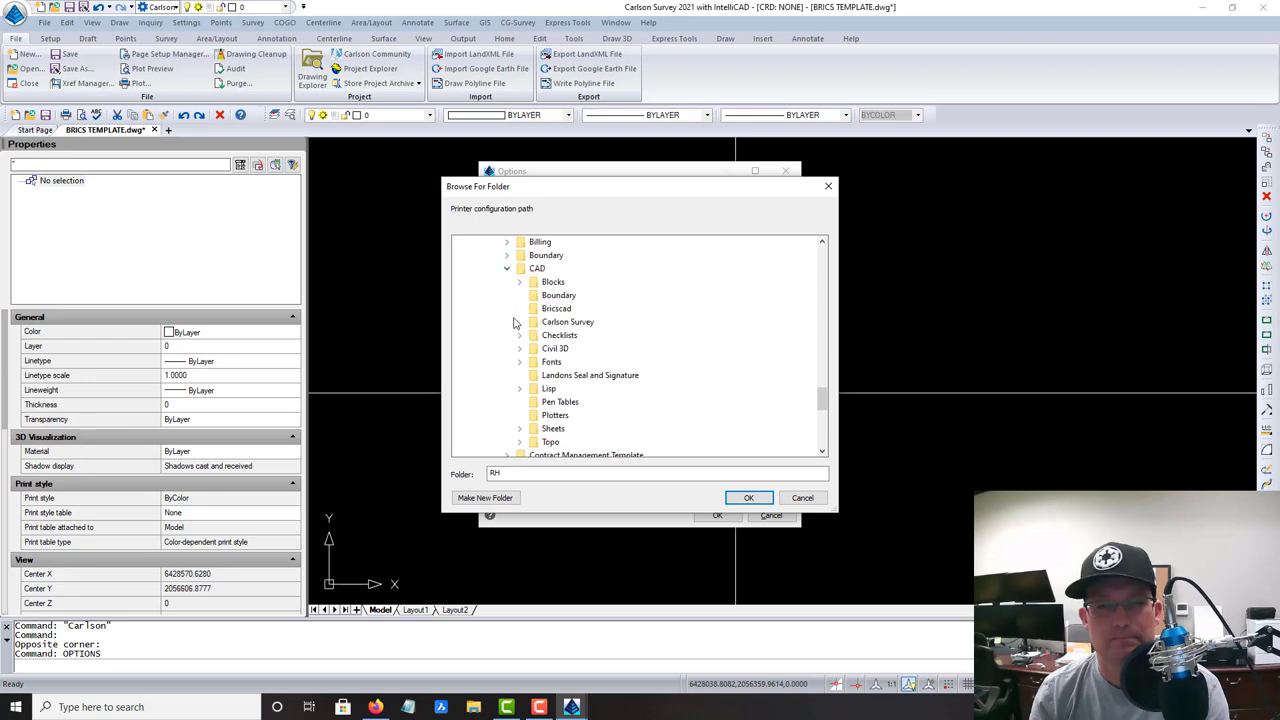
click(554, 415)
click(745, 498)
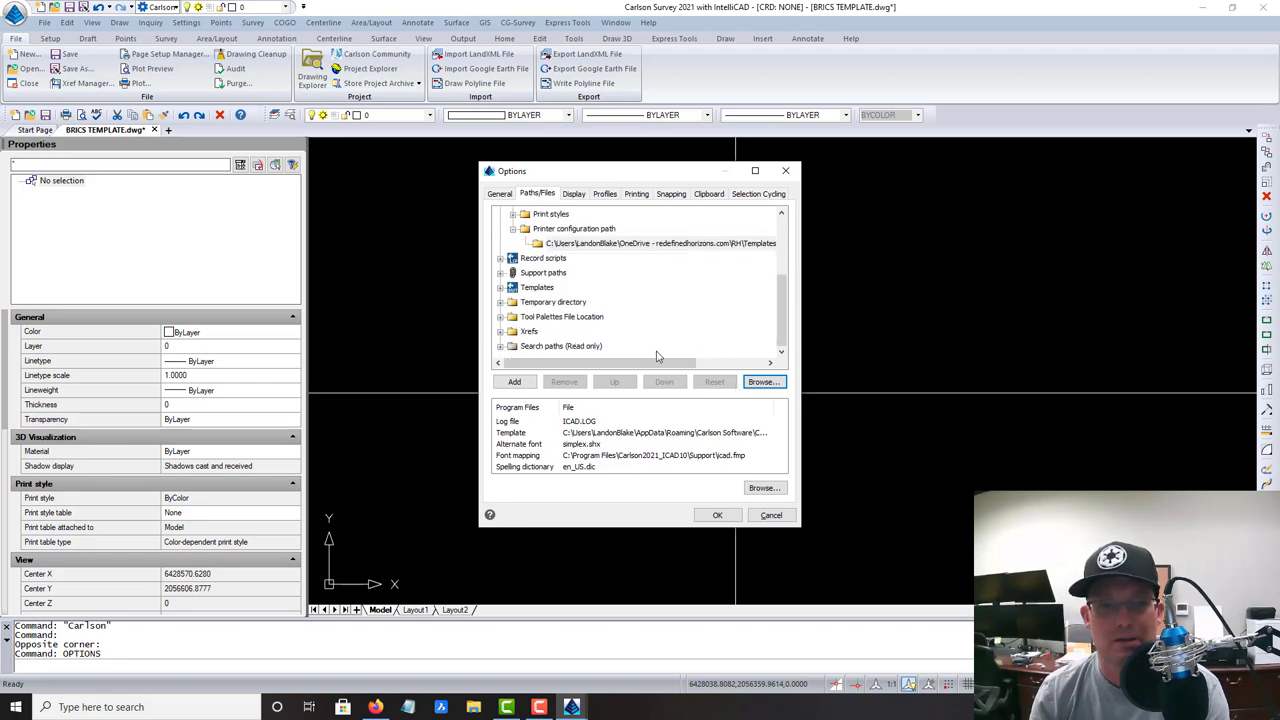
Look through the support path categories, then collapse them and the print paths group
click(500, 274)
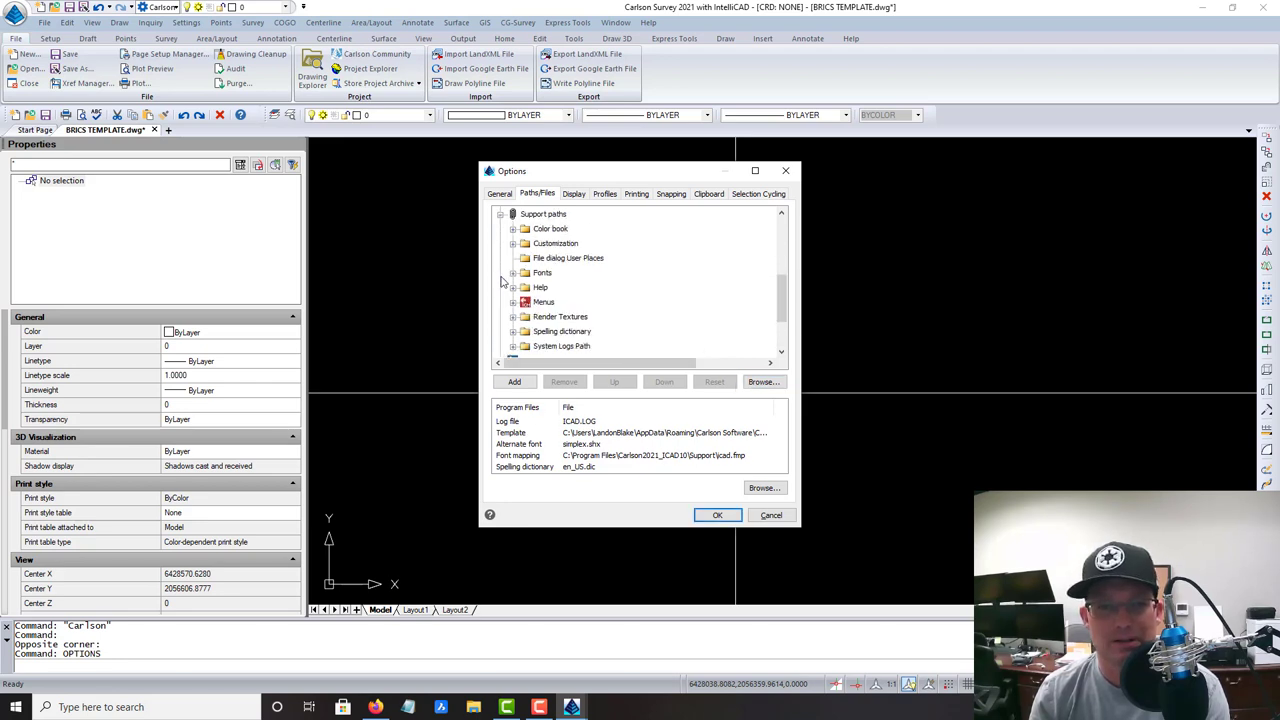
click(500, 214)
scroll(553, 306, up, 2)
click(500, 273)
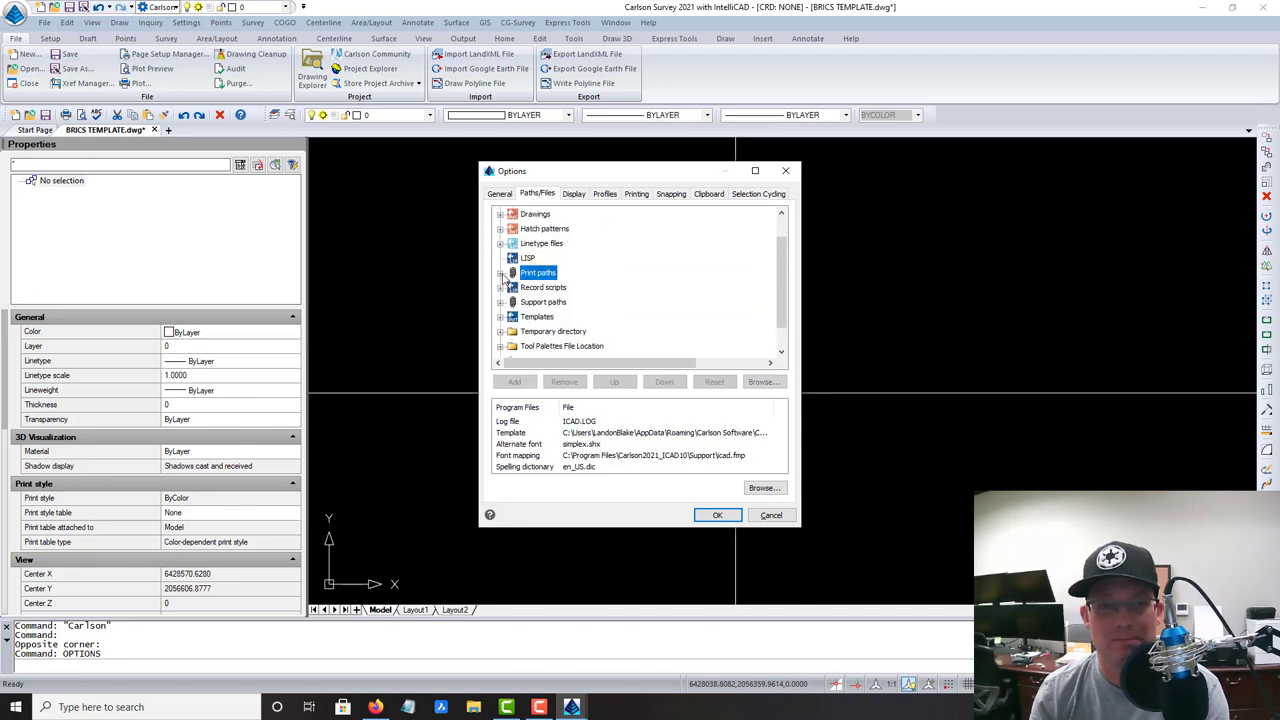
Add a LISP path pointing to F:\OneDrive - redefinedhorizons.com\RH\Templates\CAD\Lisp
click(526, 258)
scroll(526, 265, up, 1)
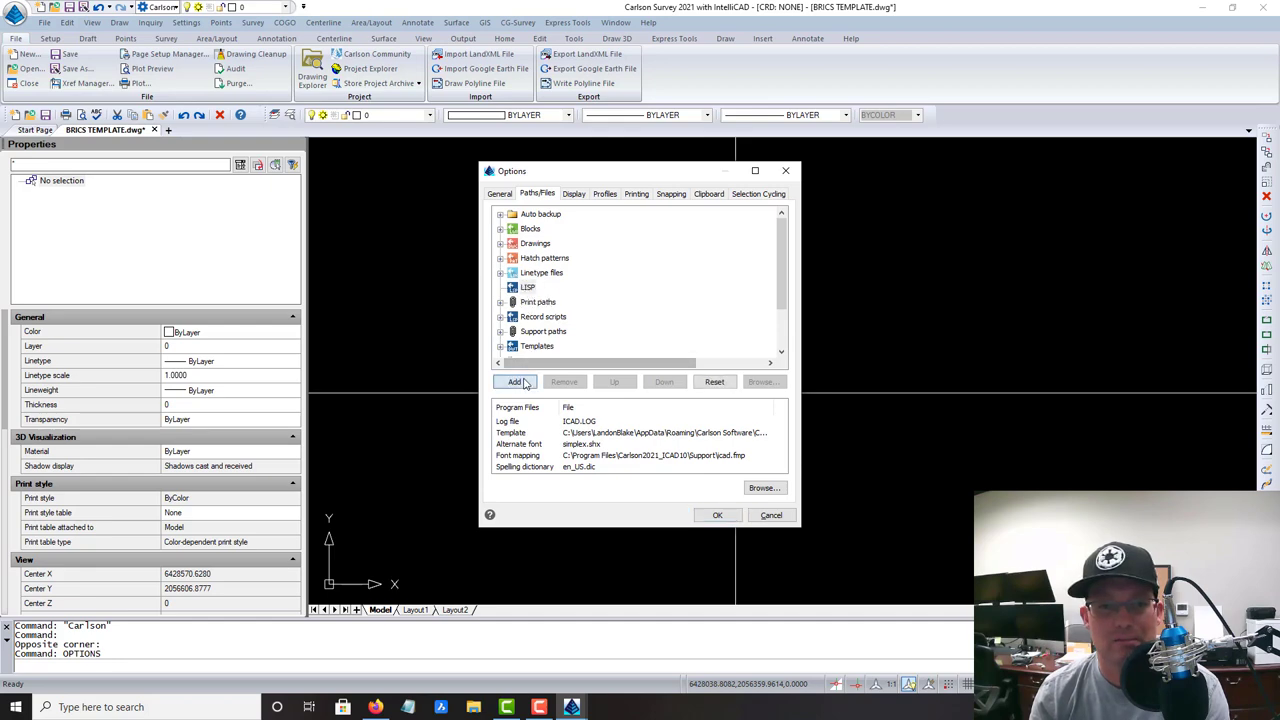
click(514, 382)
click(763, 383)
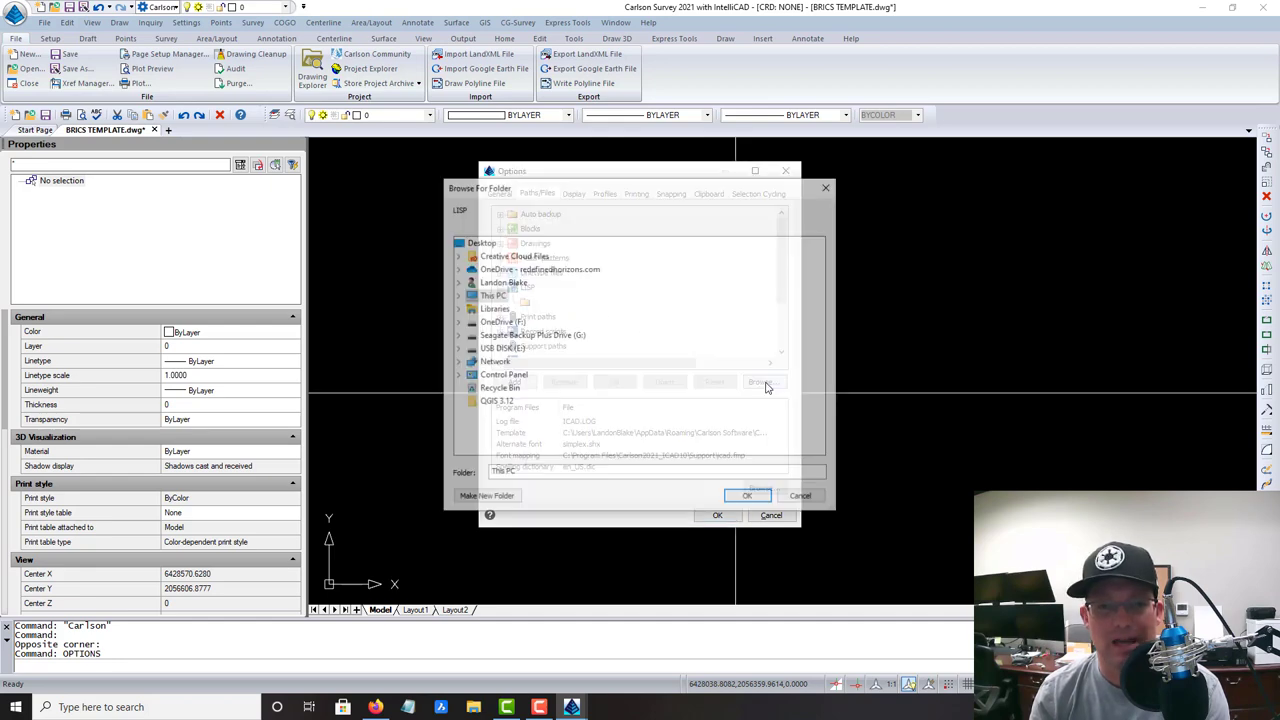
click(457, 322)
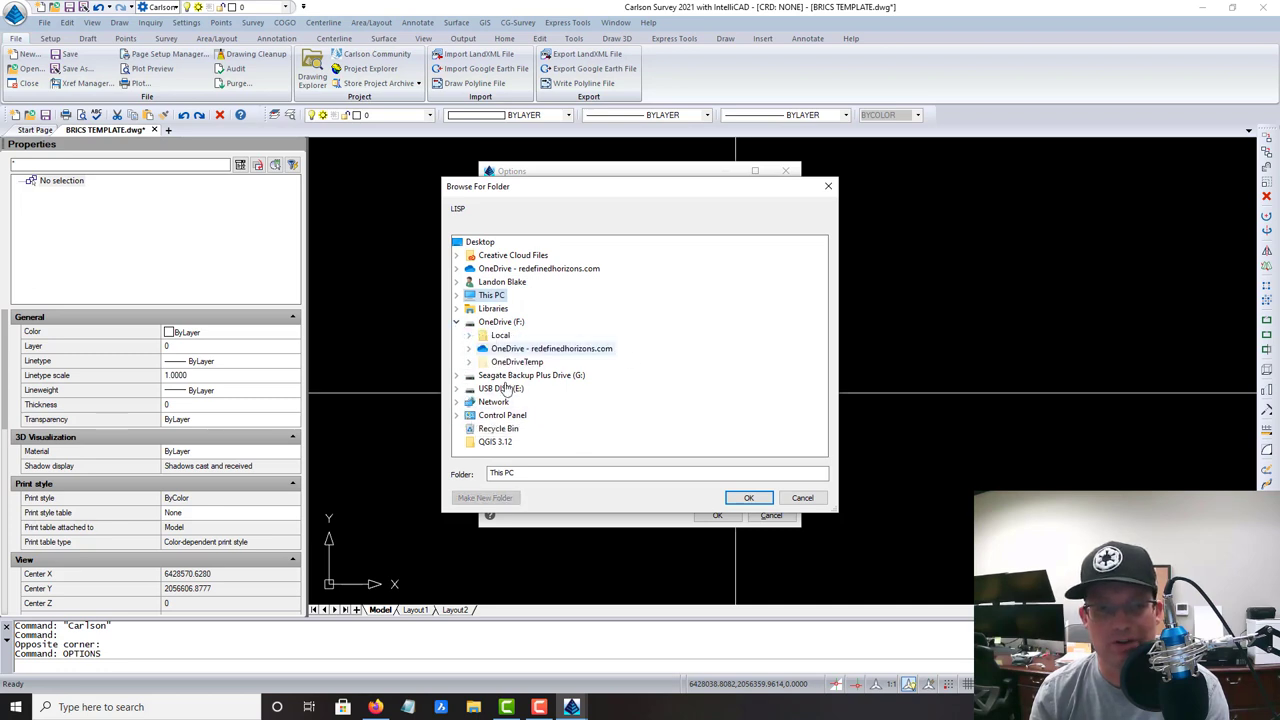
click(469, 349)
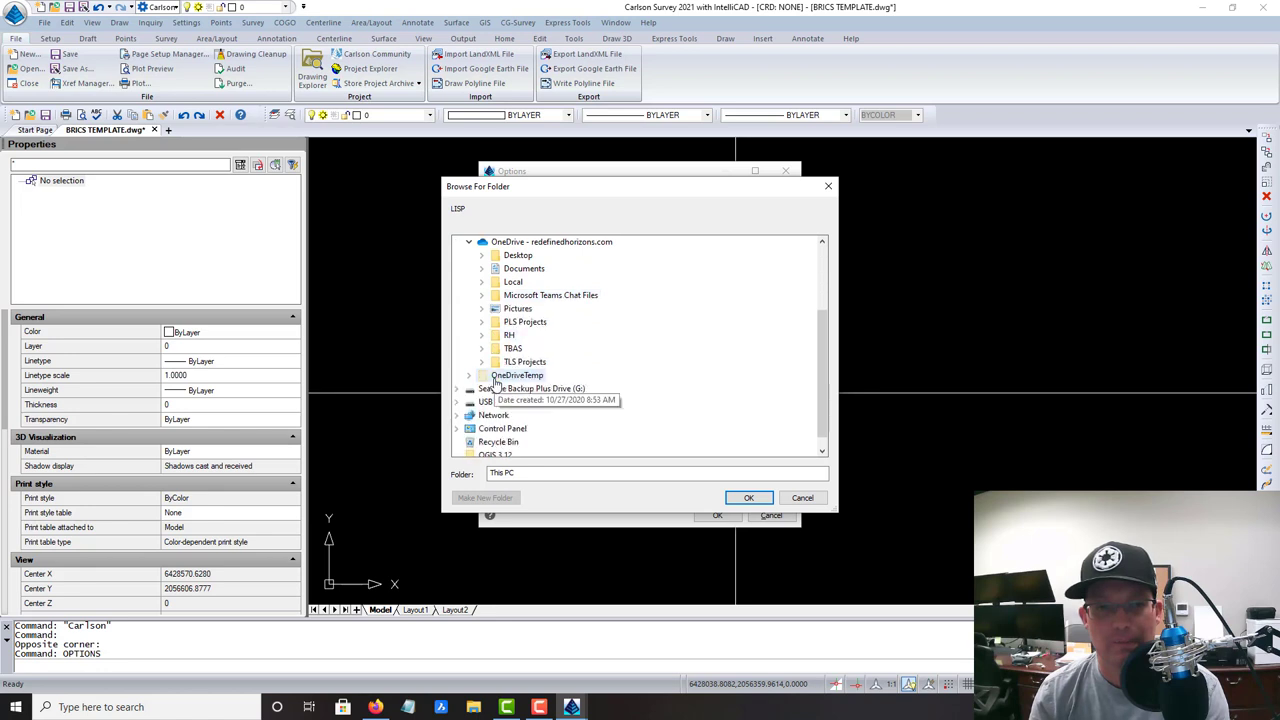
click(482, 337)
scroll(490, 355, down, 2)
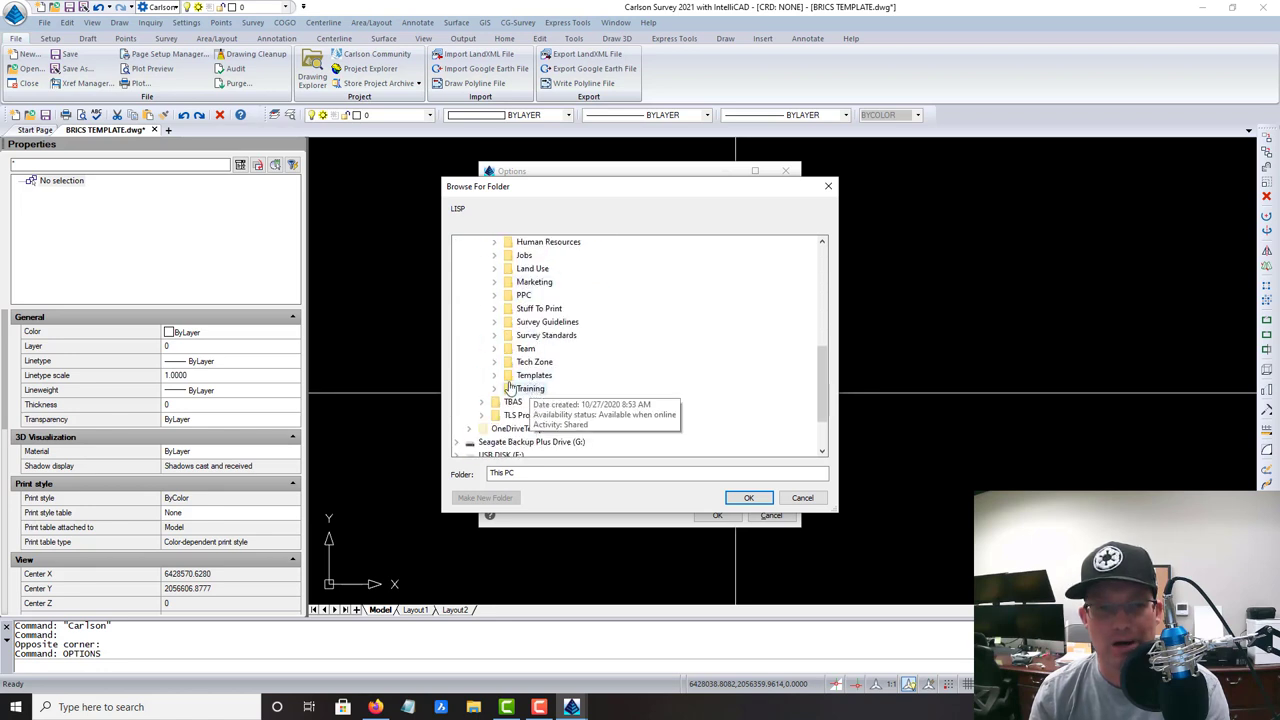
click(494, 375)
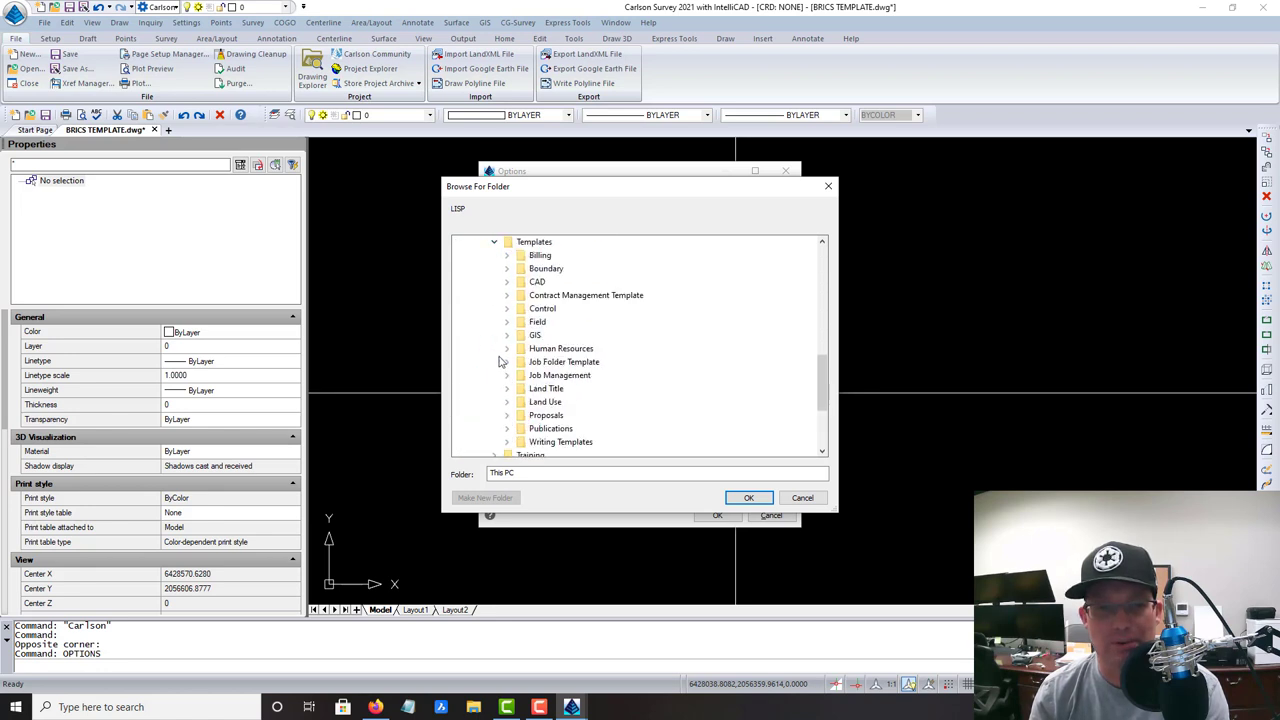
click(507, 281)
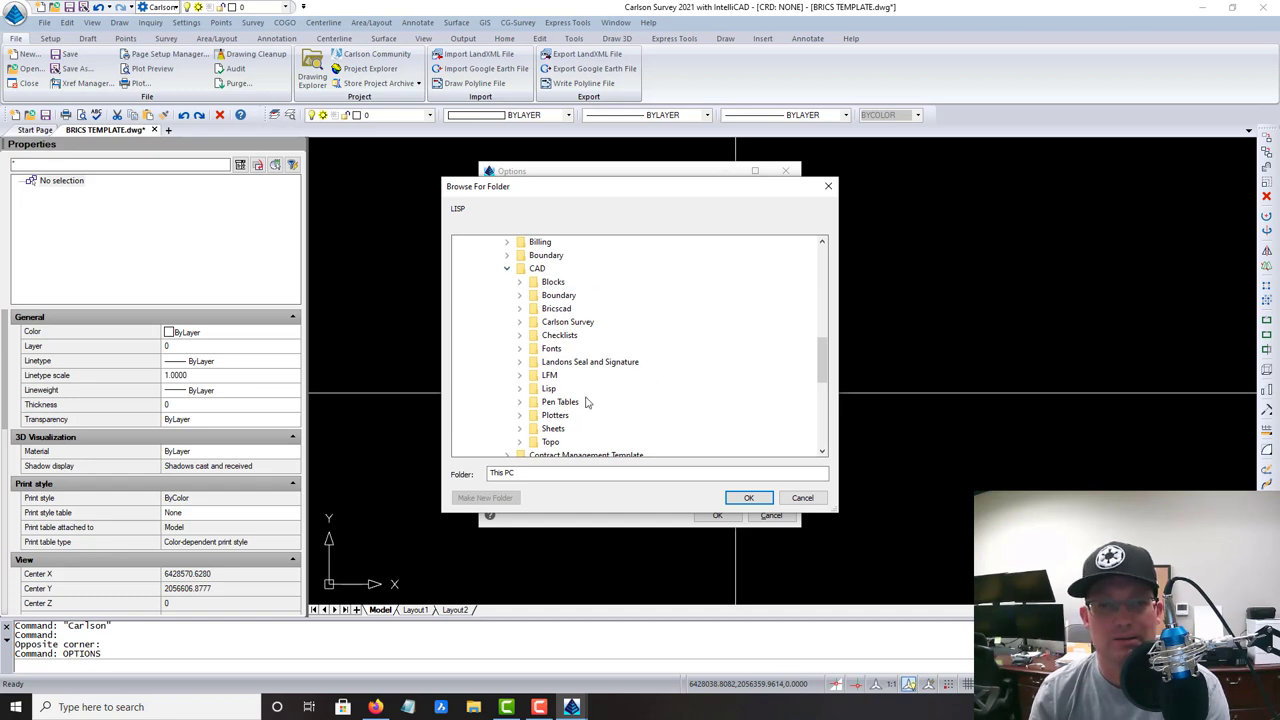
click(548, 388)
click(748, 497)
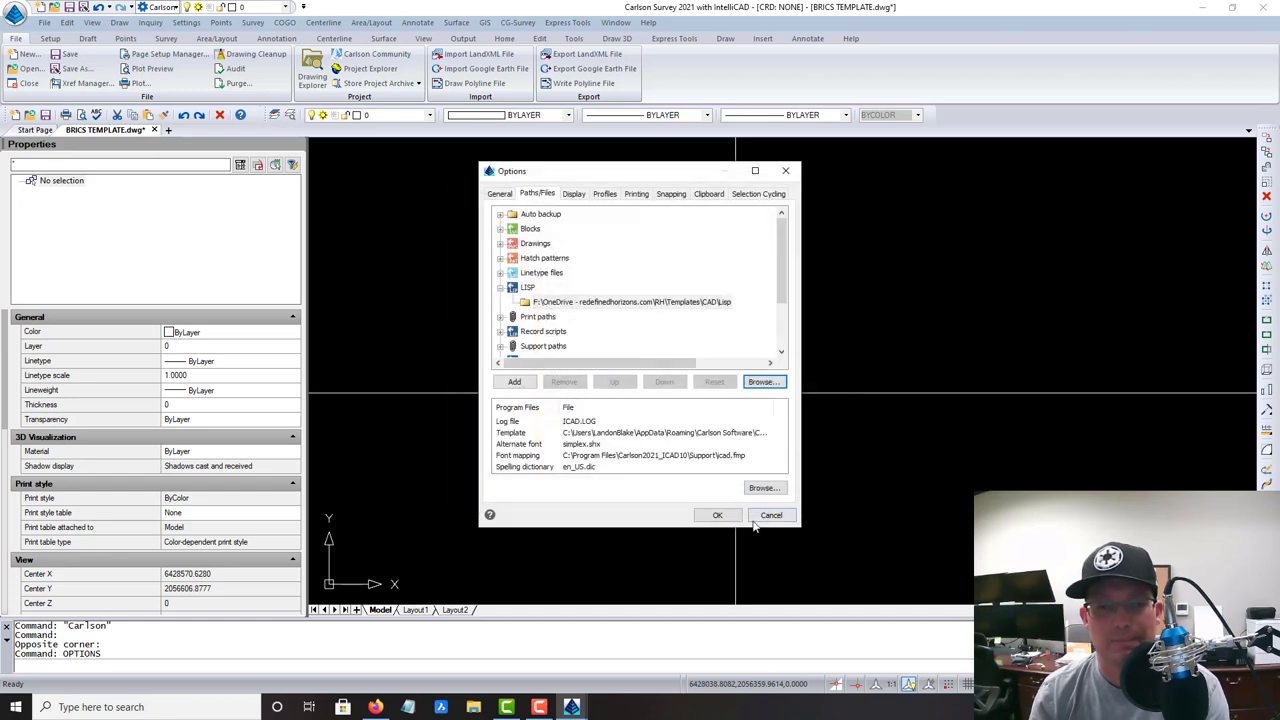
click(722, 516)
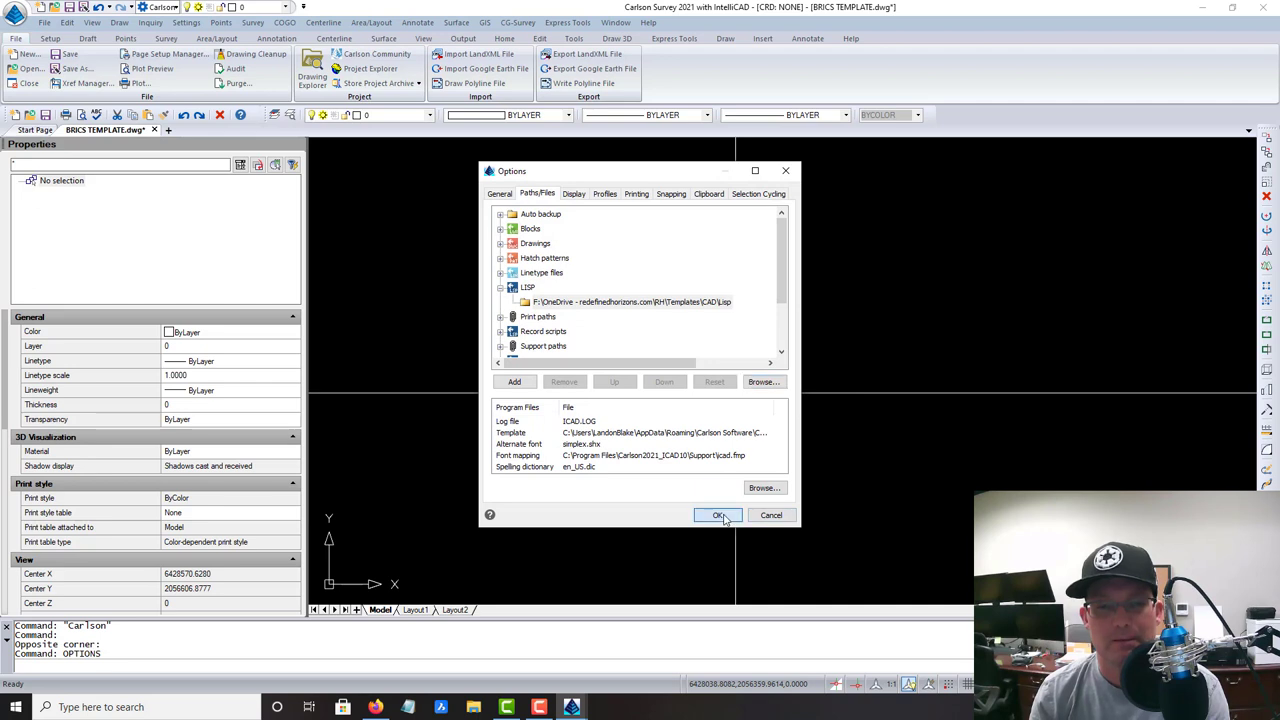
Check the paper space background and paper colors and the snapping settings, and accept the options
click(574, 196)
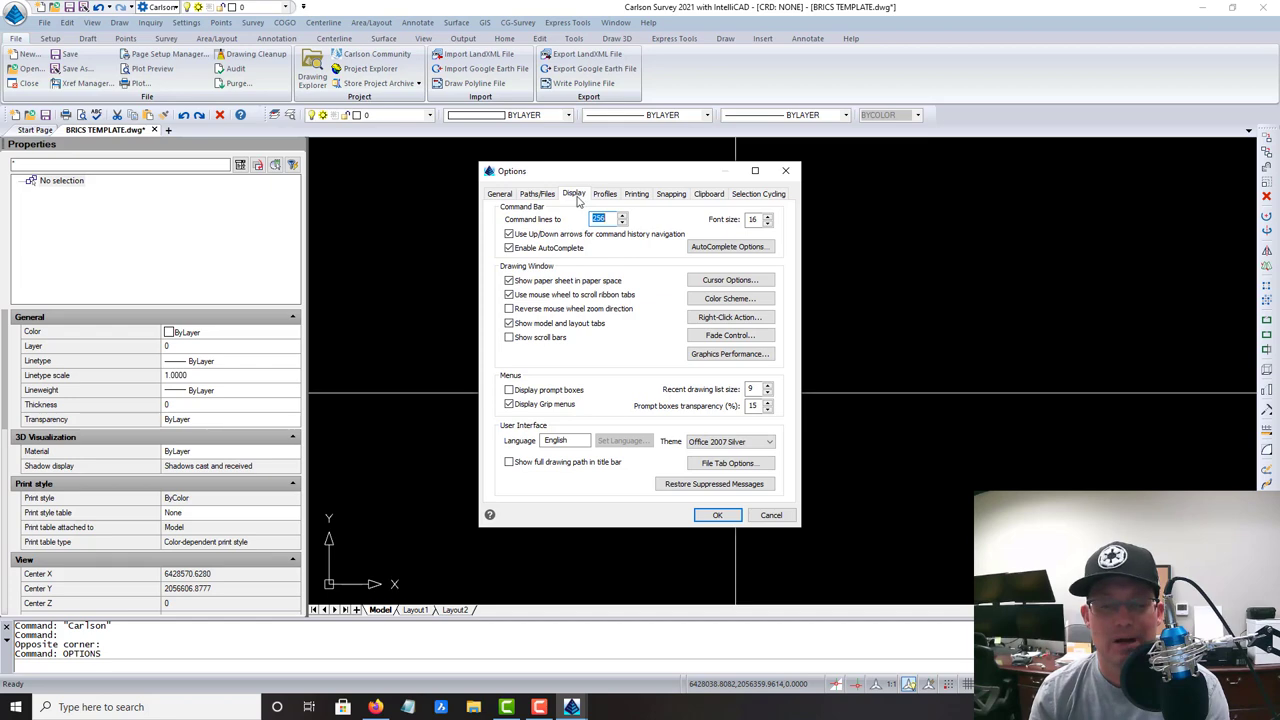
click(744, 298)
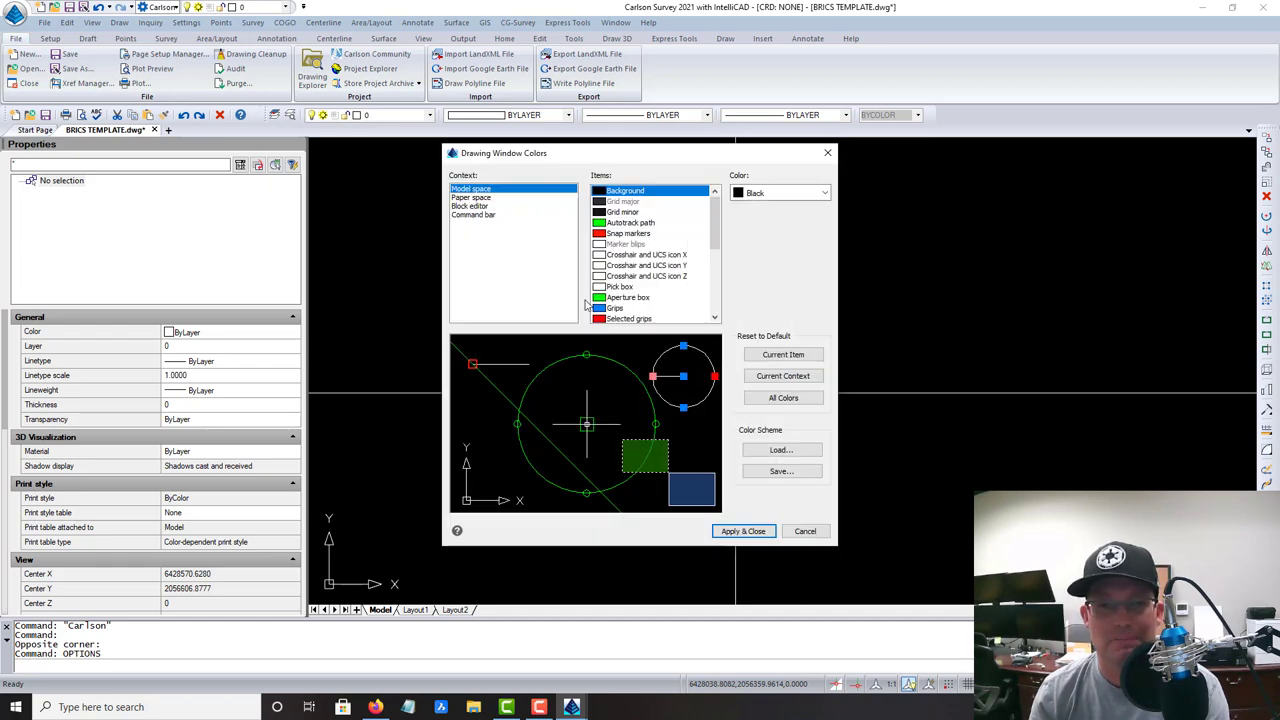
click(490, 198)
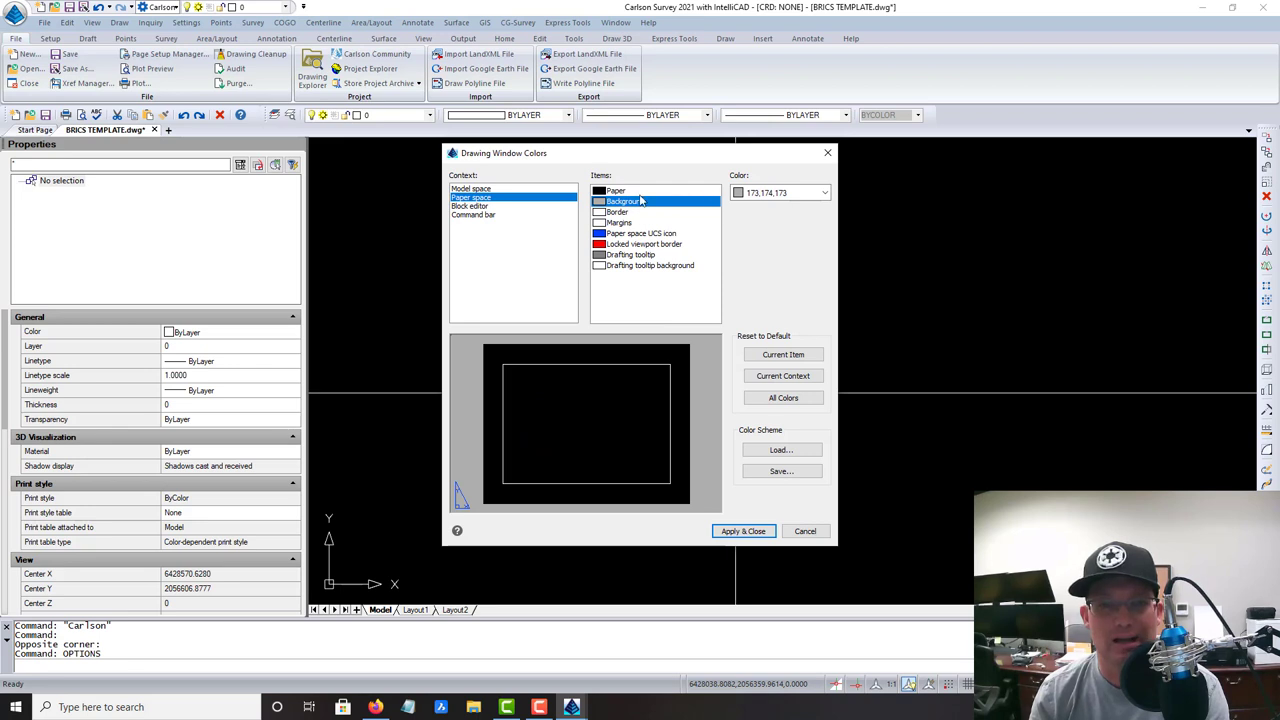
click(745, 194)
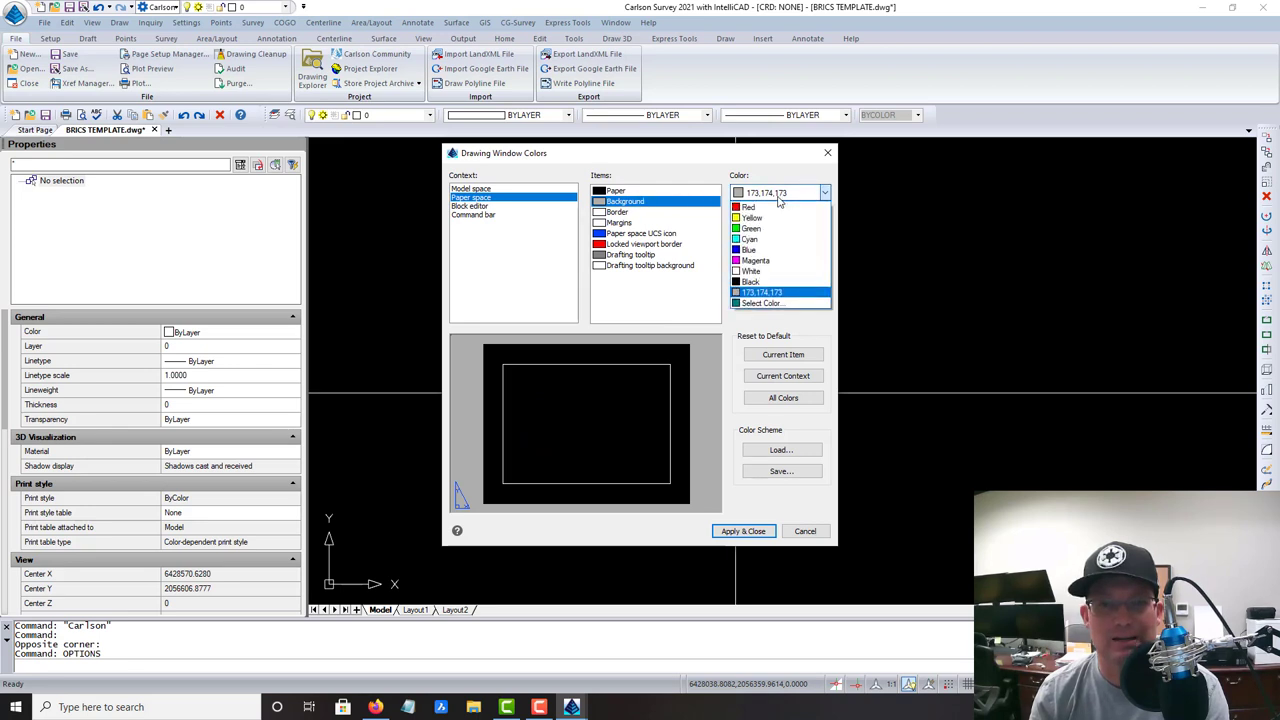
click(779, 199)
click(663, 191)
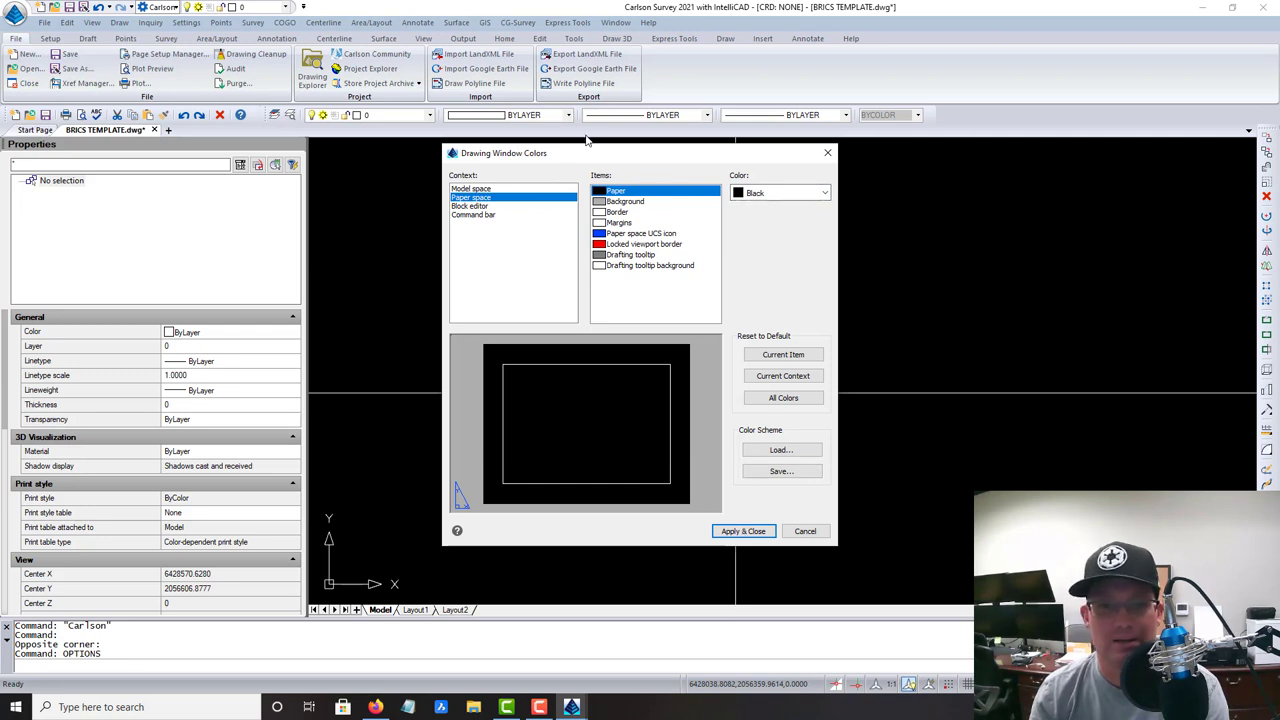
click(744, 531)
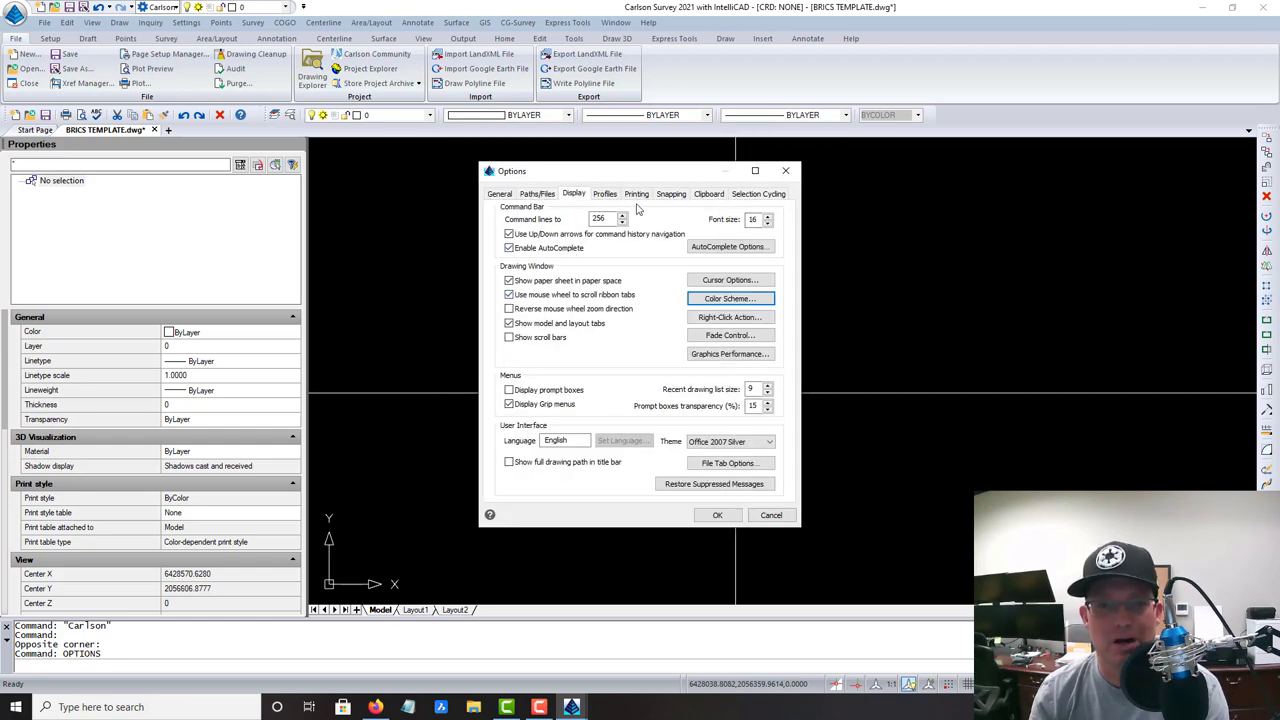
click(671, 195)
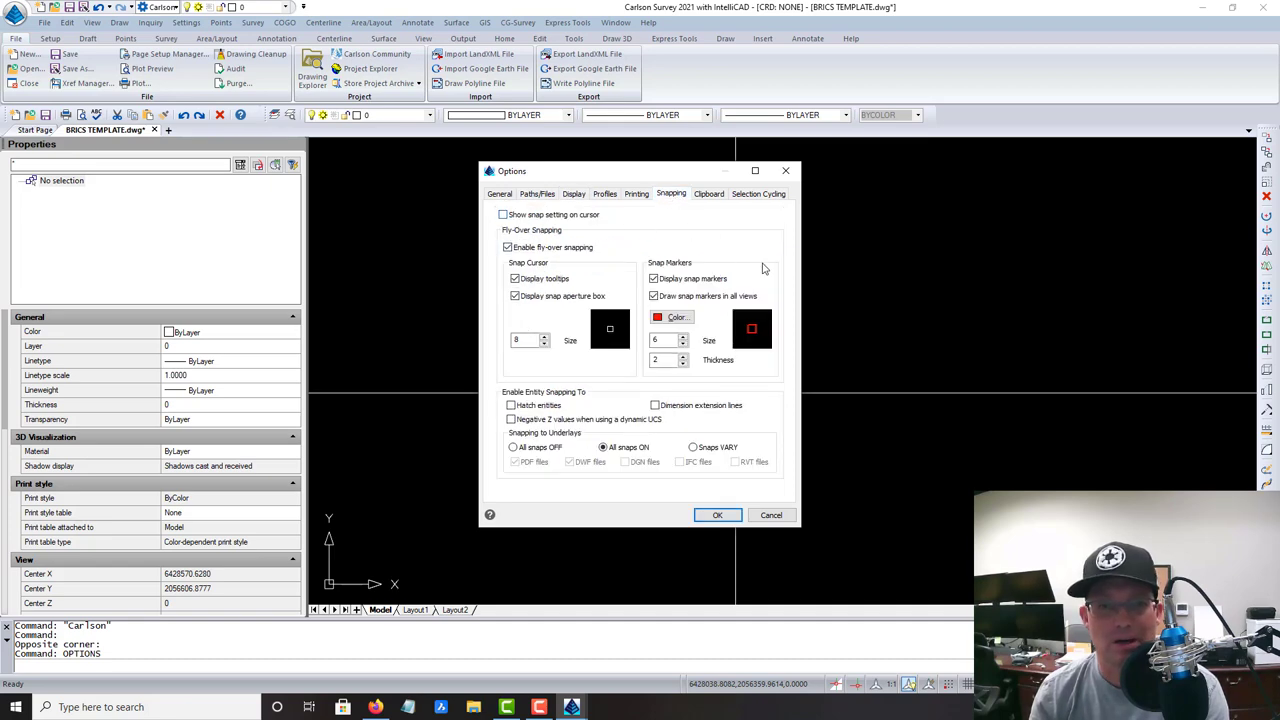
click(718, 516)
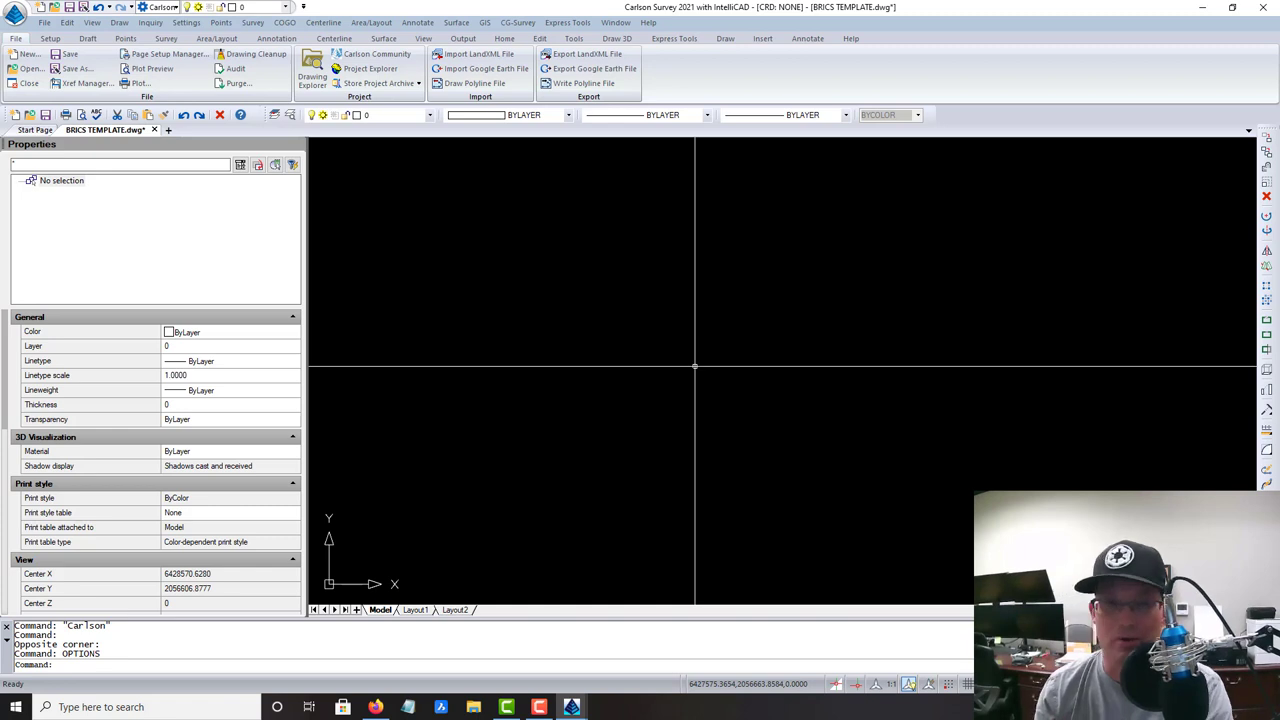
Review the general annotation defaults and close them without making changes
click(419, 23)
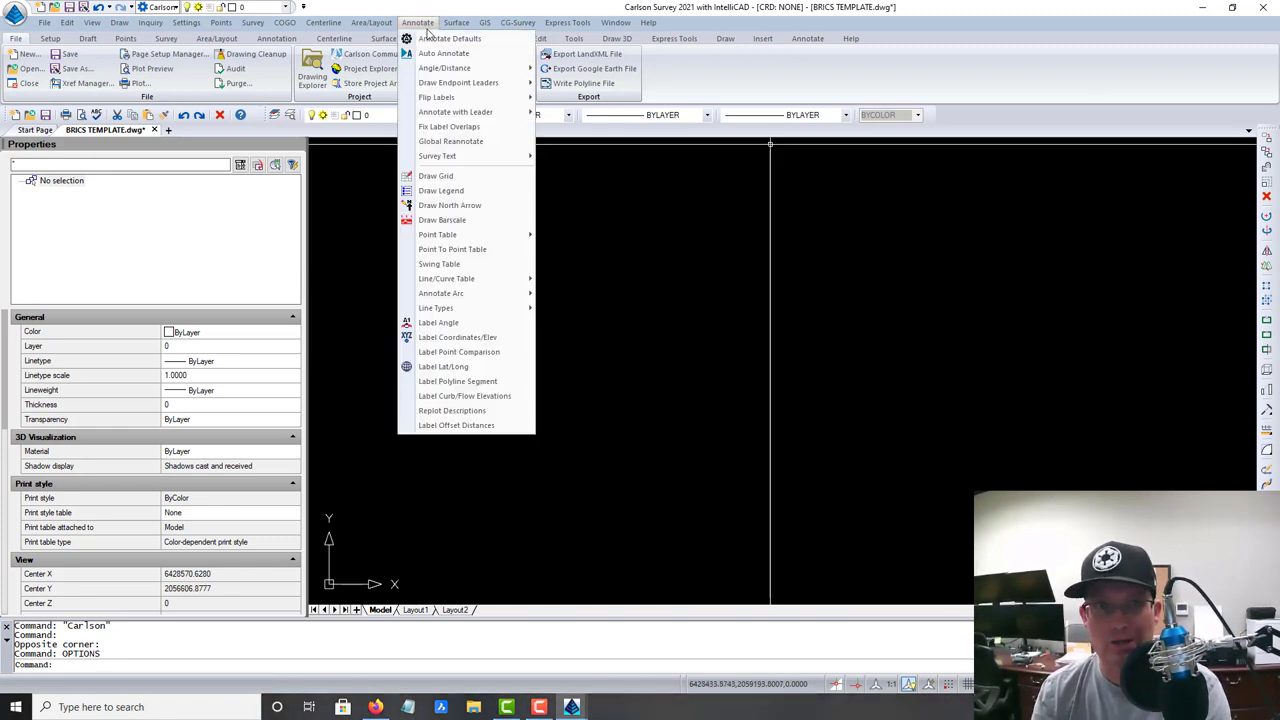
click(435, 40)
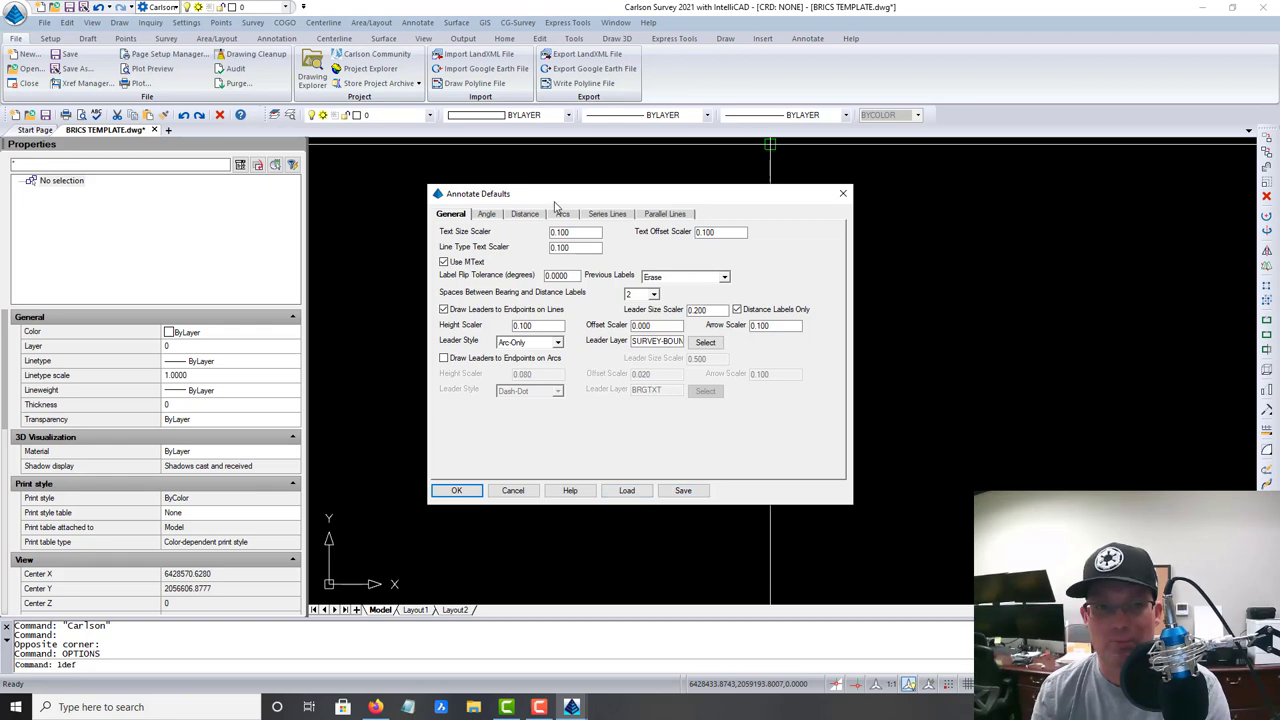
click(525, 492)
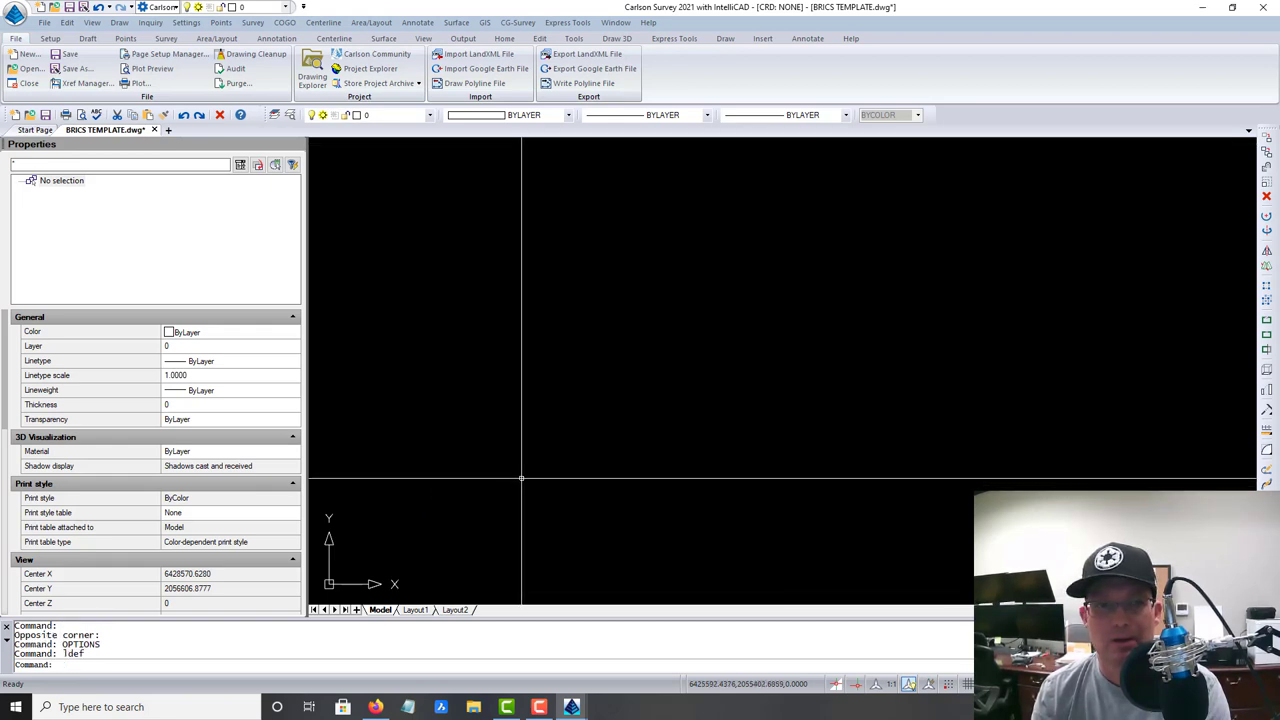
Review the point defaults, including the label, numbering and layer settings, and accept them
click(418, 23)
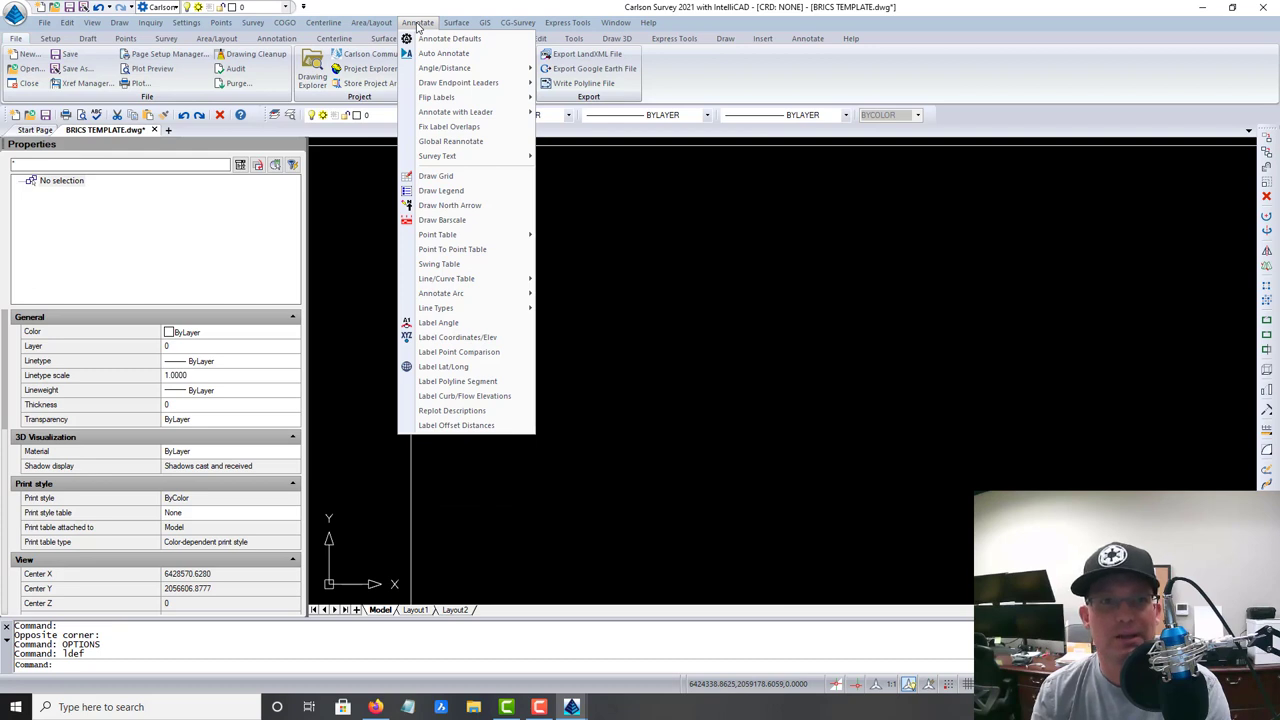
mouse_move(219, 23)
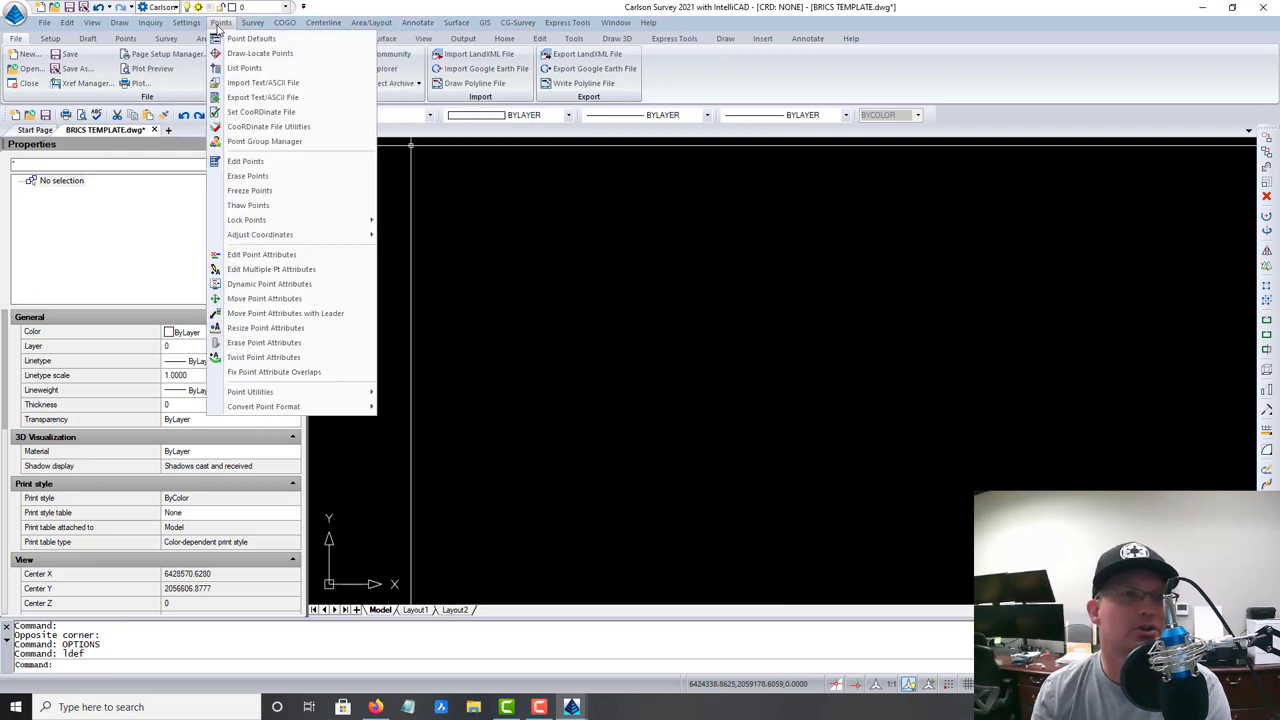
click(250, 39)
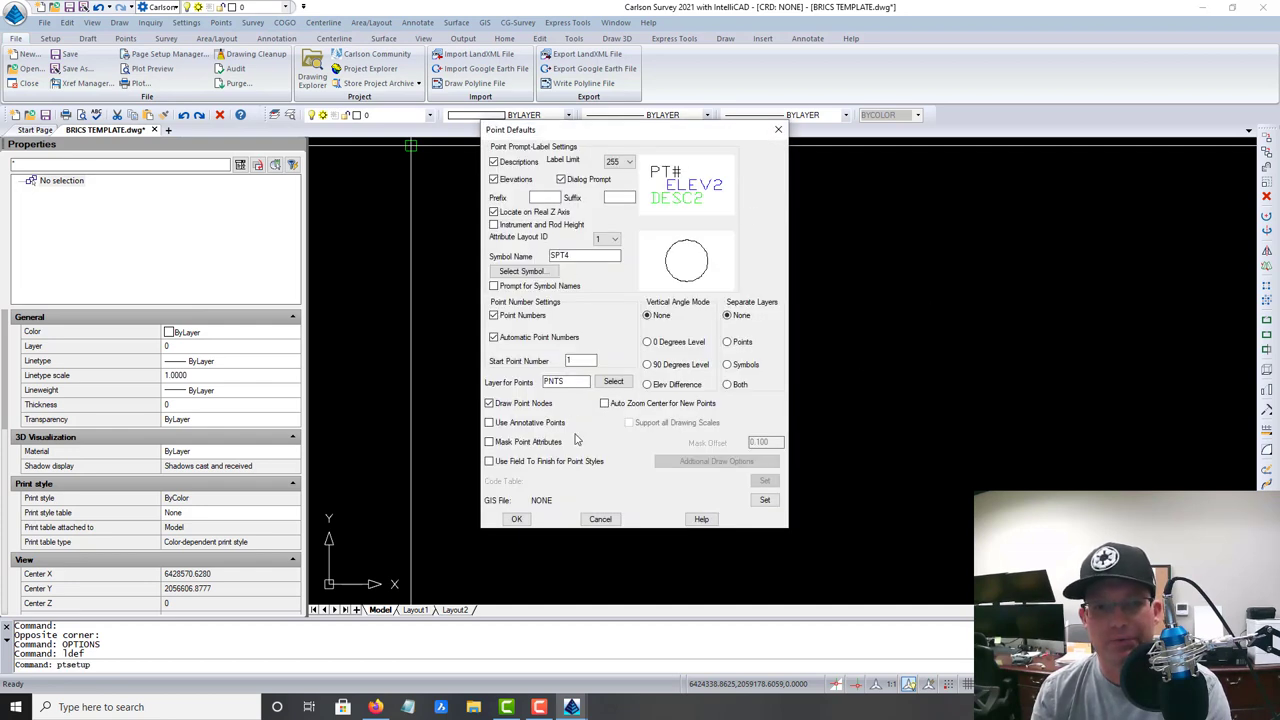
click(516, 519)
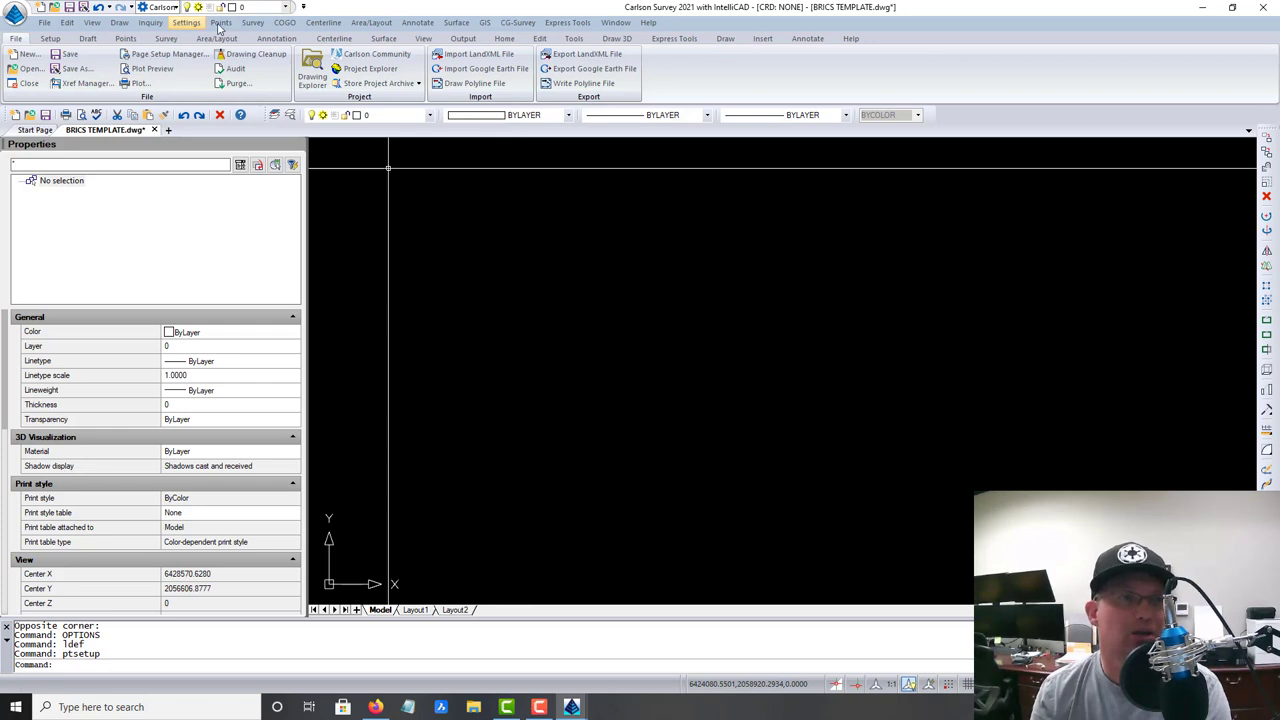
Look over the Draw-Locate Points settings and close them without drawing any points
click(221, 22)
click(244, 56)
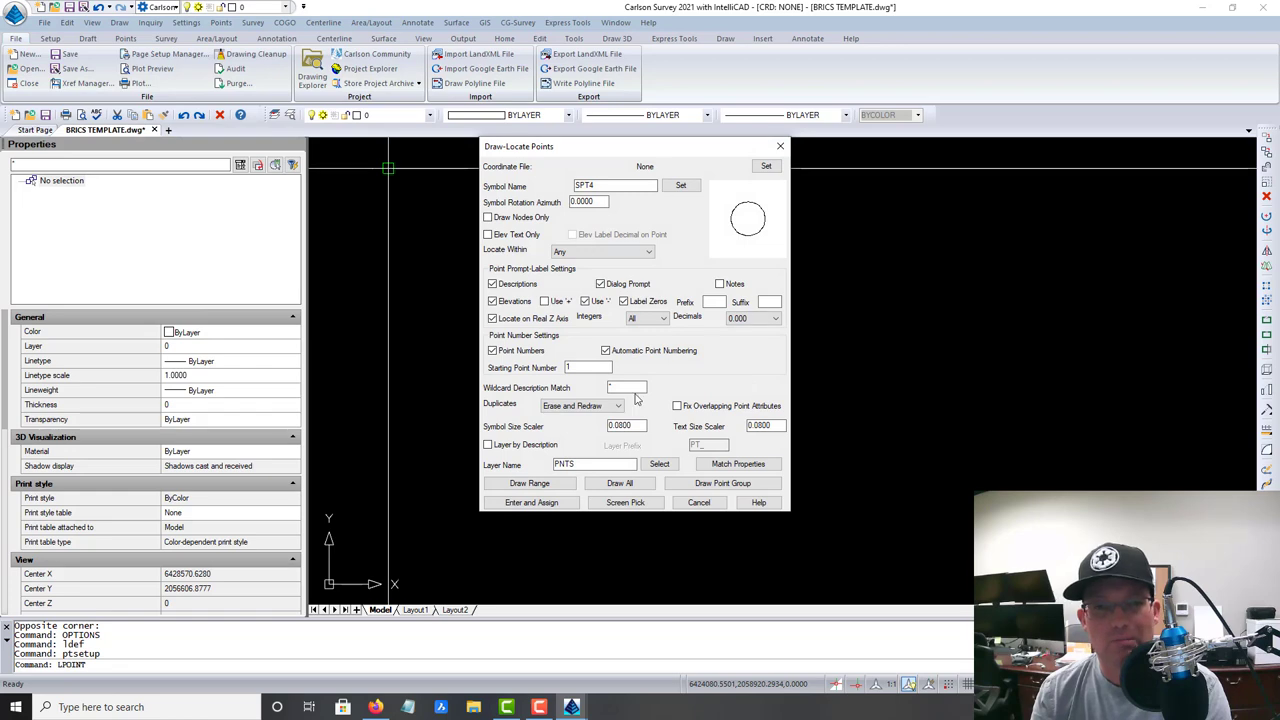
click(783, 147)
Look over the Carlson Survey command settings in the Settings Explorer and close it
click(185, 23)
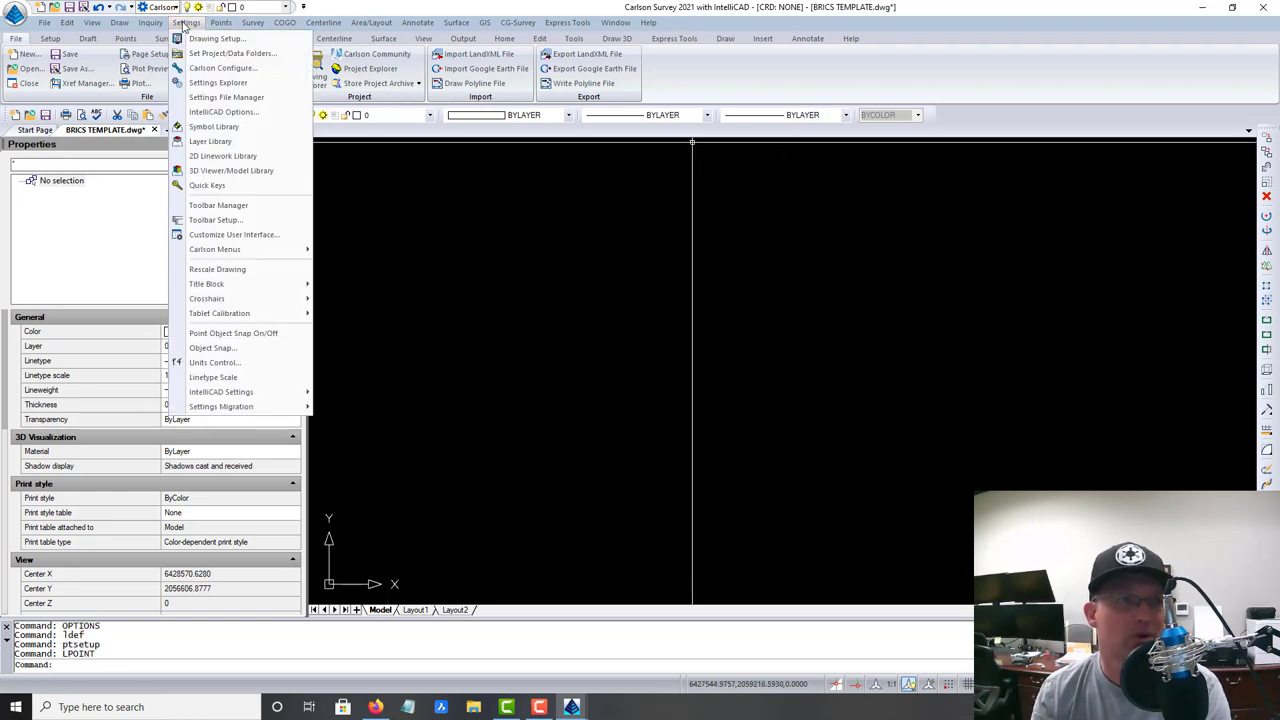
click(212, 84)
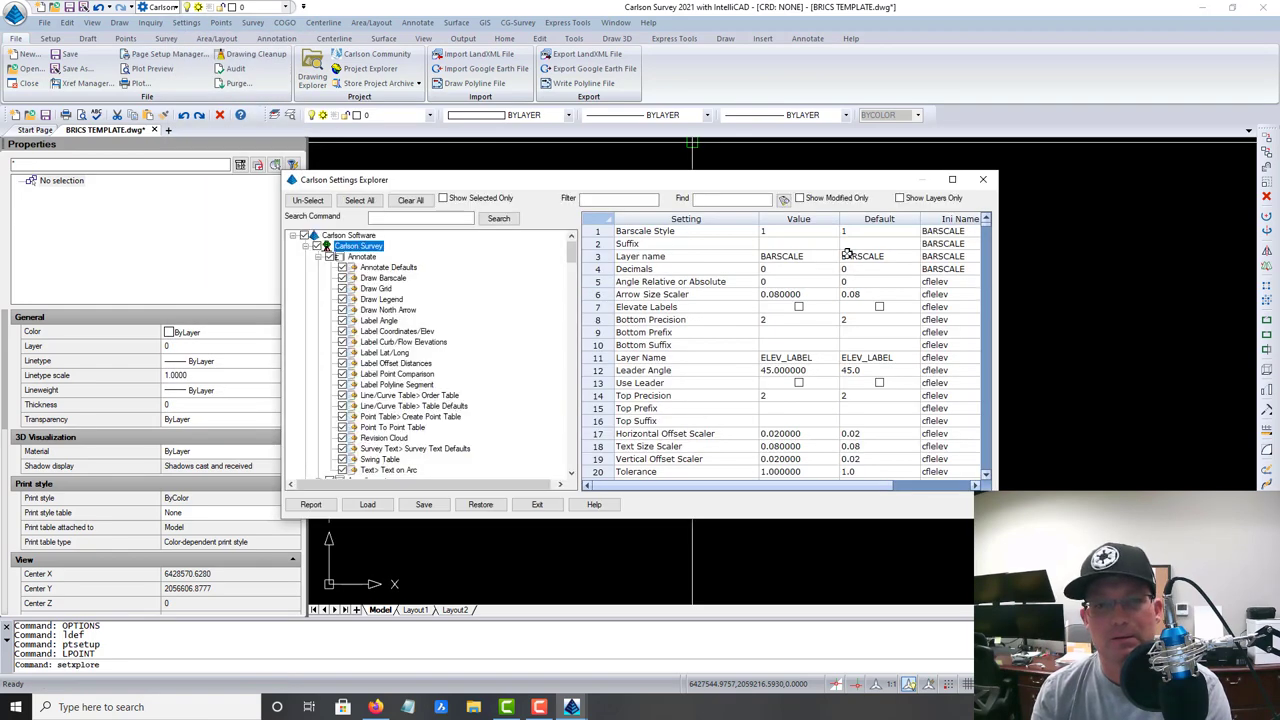
click(982, 181)
Open the drawing setup and set the horizontal scale to 20
click(183, 23)
click(183, 23)
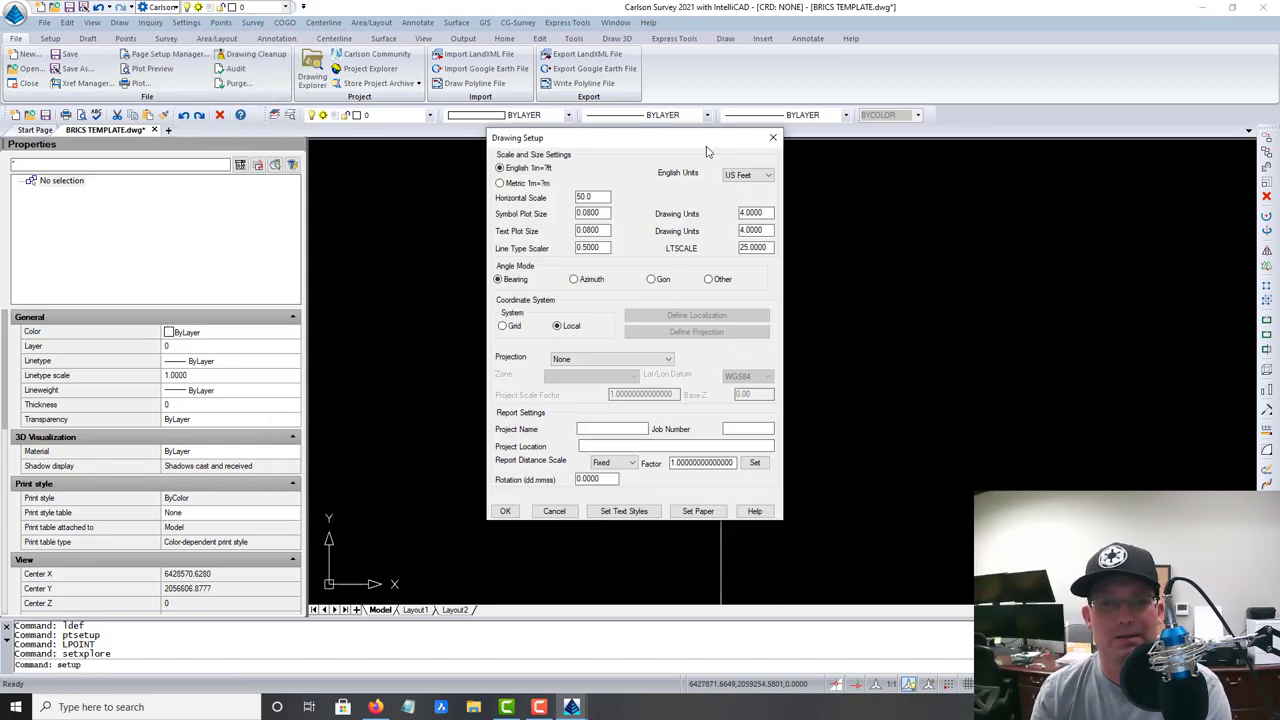
drag(601, 197, 489, 193)
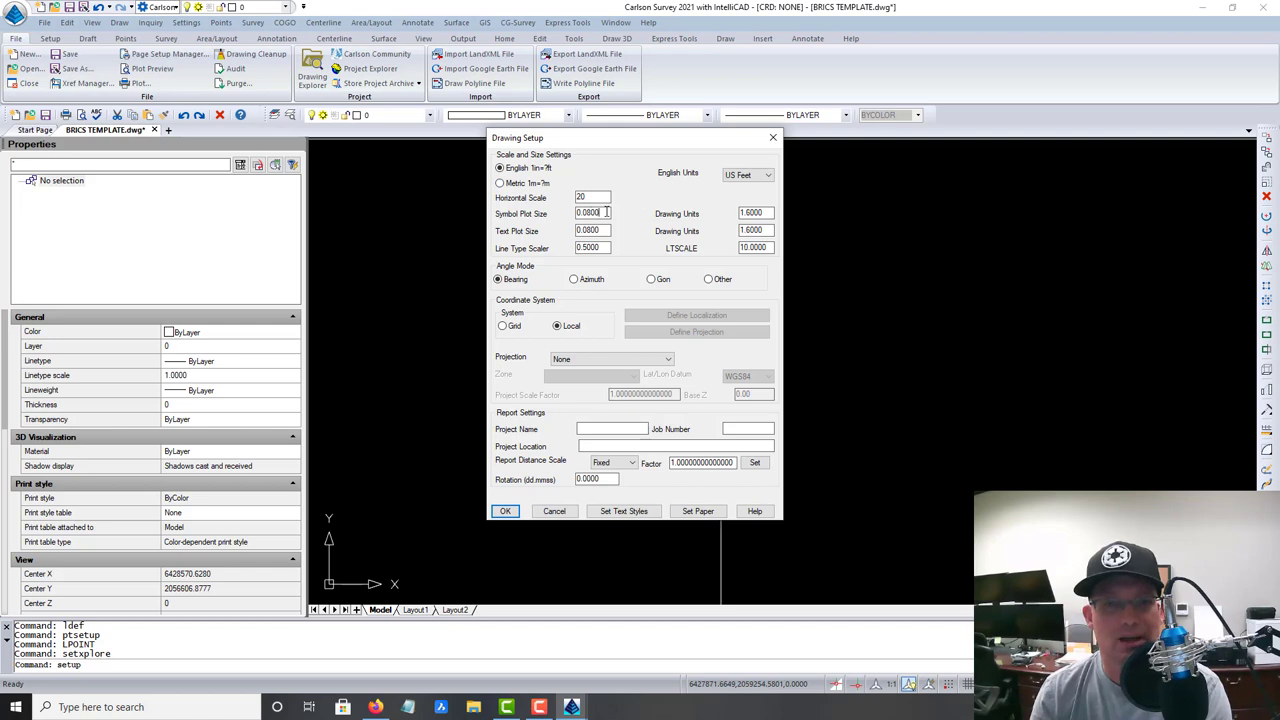
Set the symbol plot size and the text plot size to 0.1 in the drawing setup
drag(606, 212, 535, 216)
key(BackSpace)
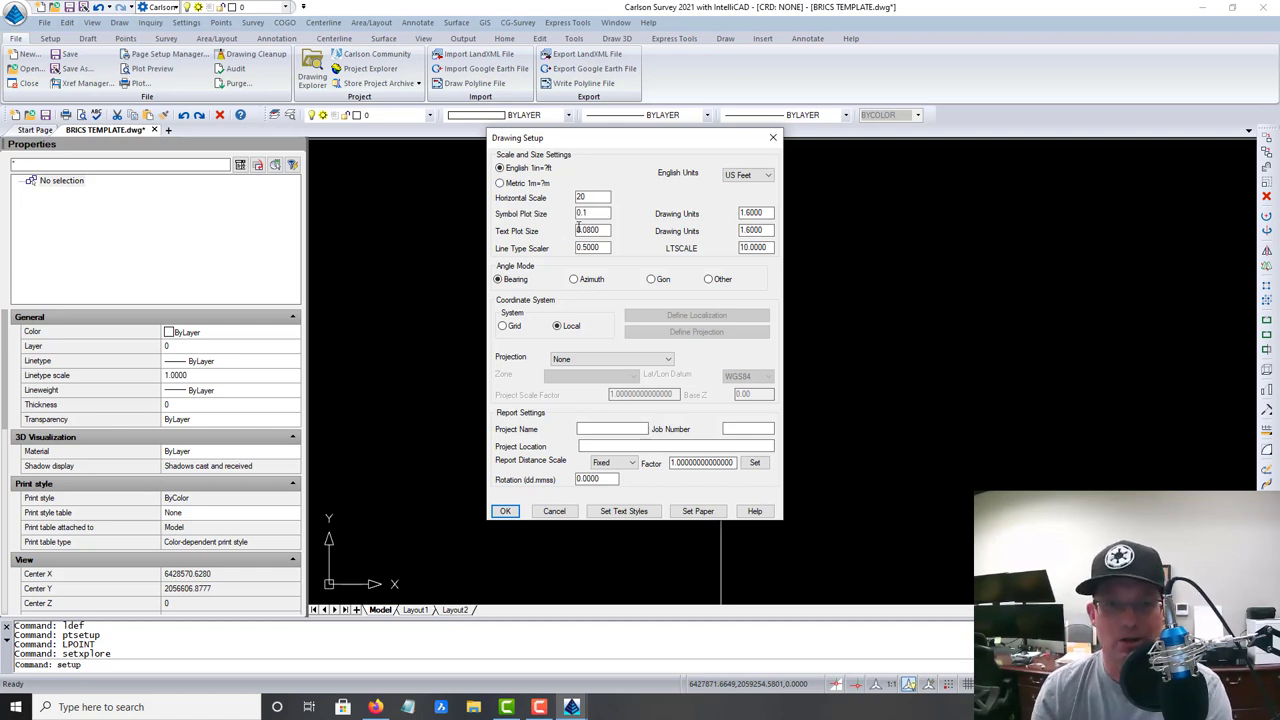
drag(606, 230, 512, 230)
text(0.1)
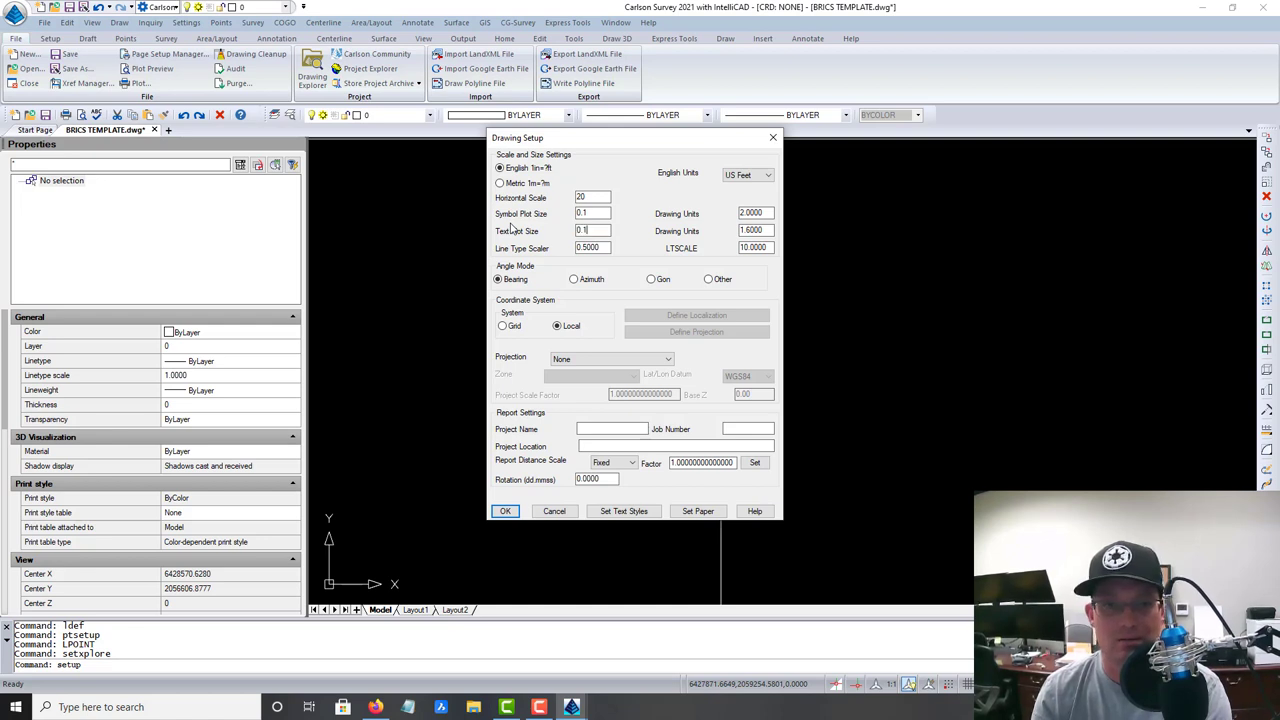
Set the symbol size and the text size to 1.0 drawing units each
double_click(763, 213)
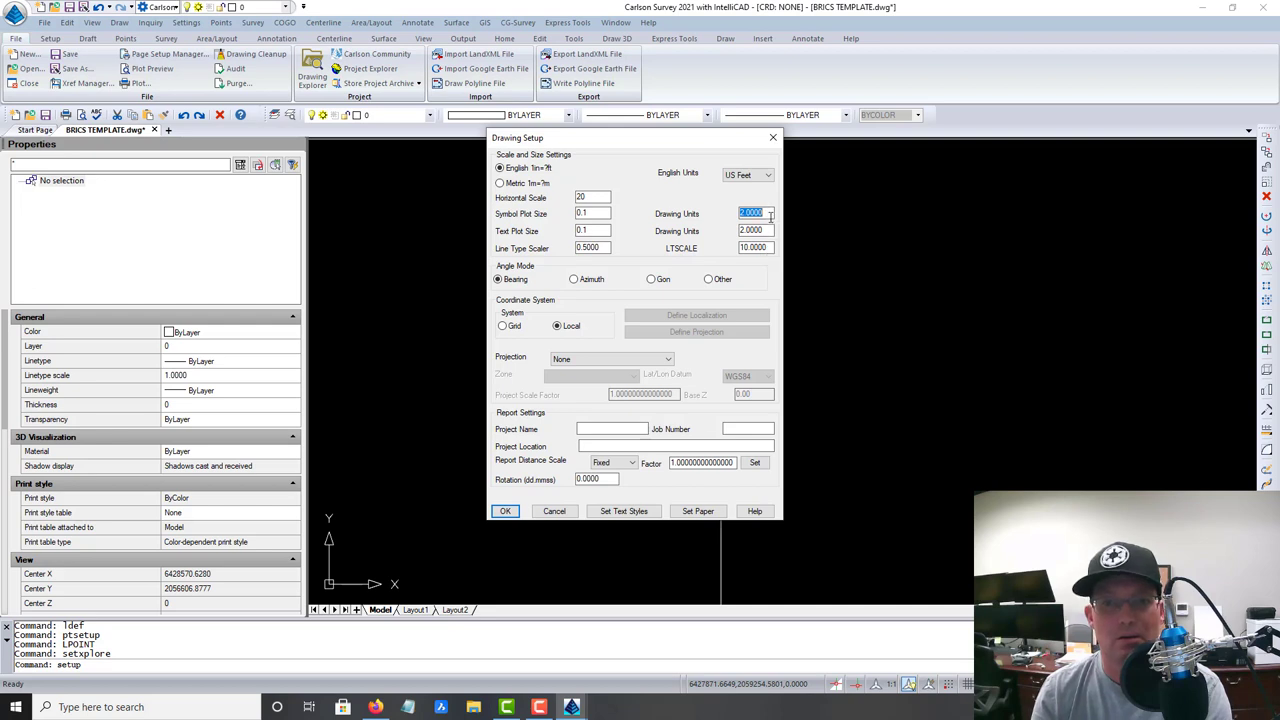
text(1)
double_click(763, 230)
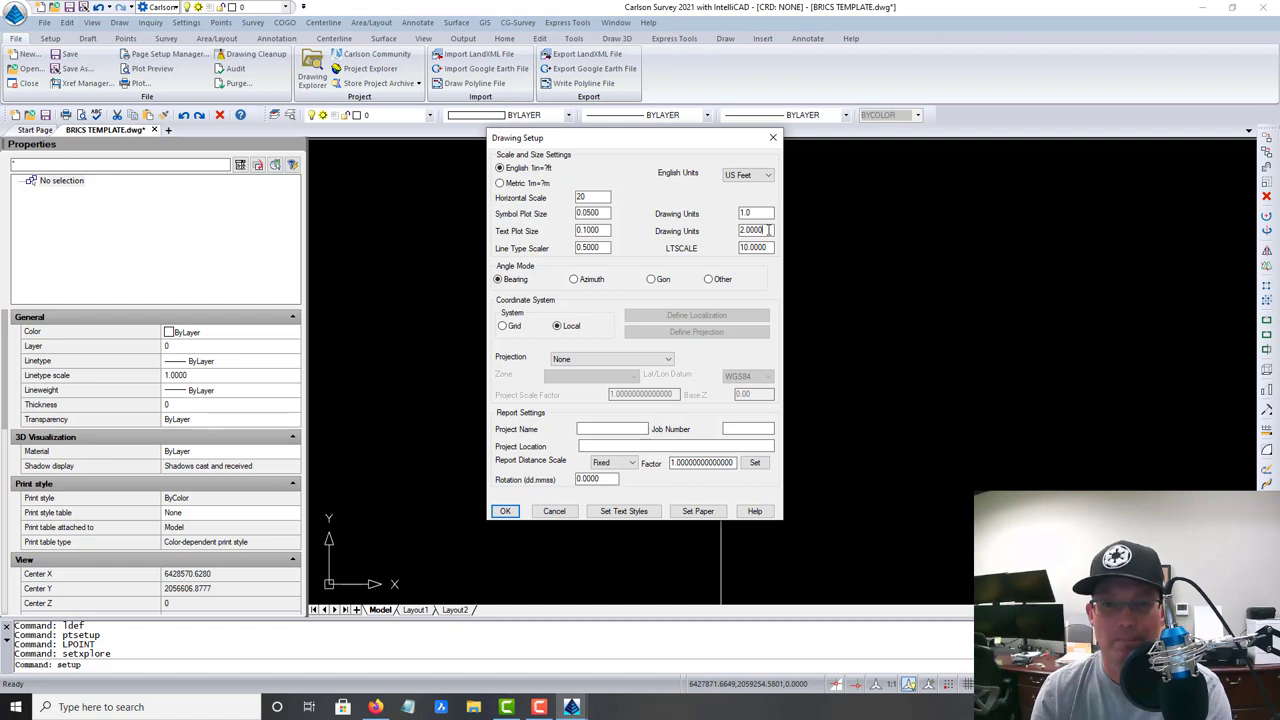
text(1.0)
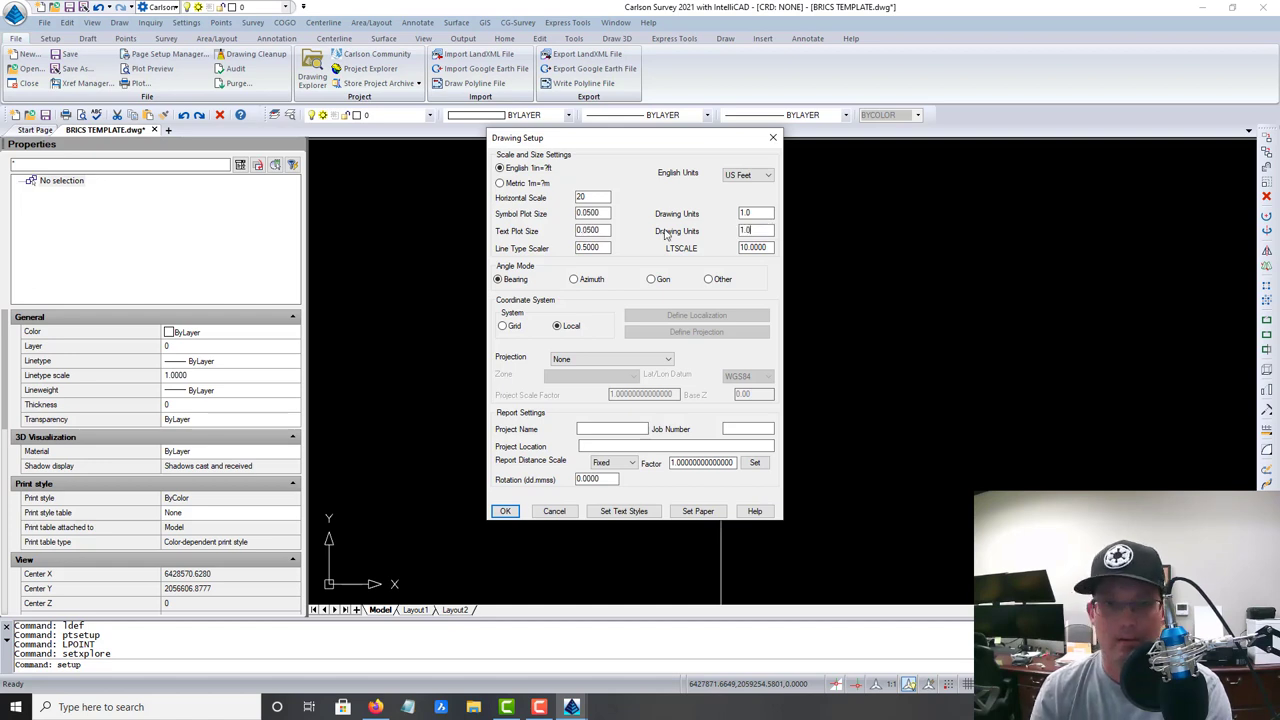
Choose US Feet as the English units and Bearing as the angle mode, and accept the drawing setup
click(740, 176)
click(740, 184)
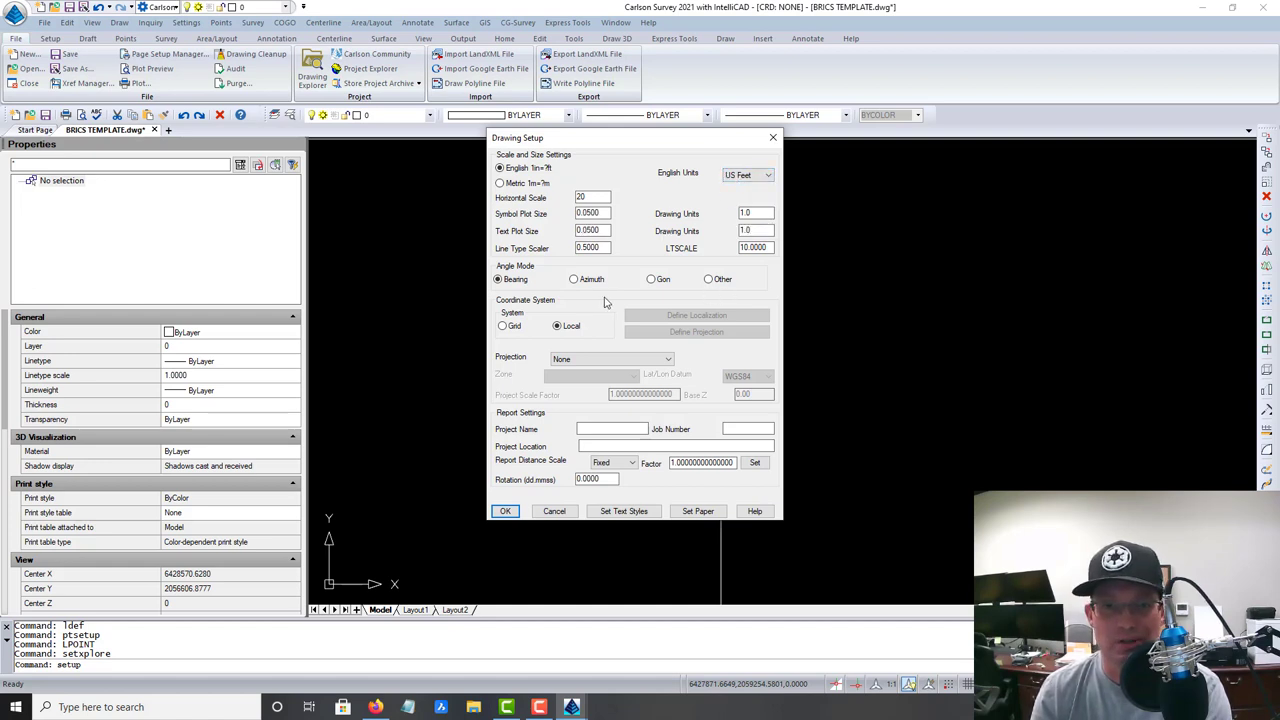
click(520, 280)
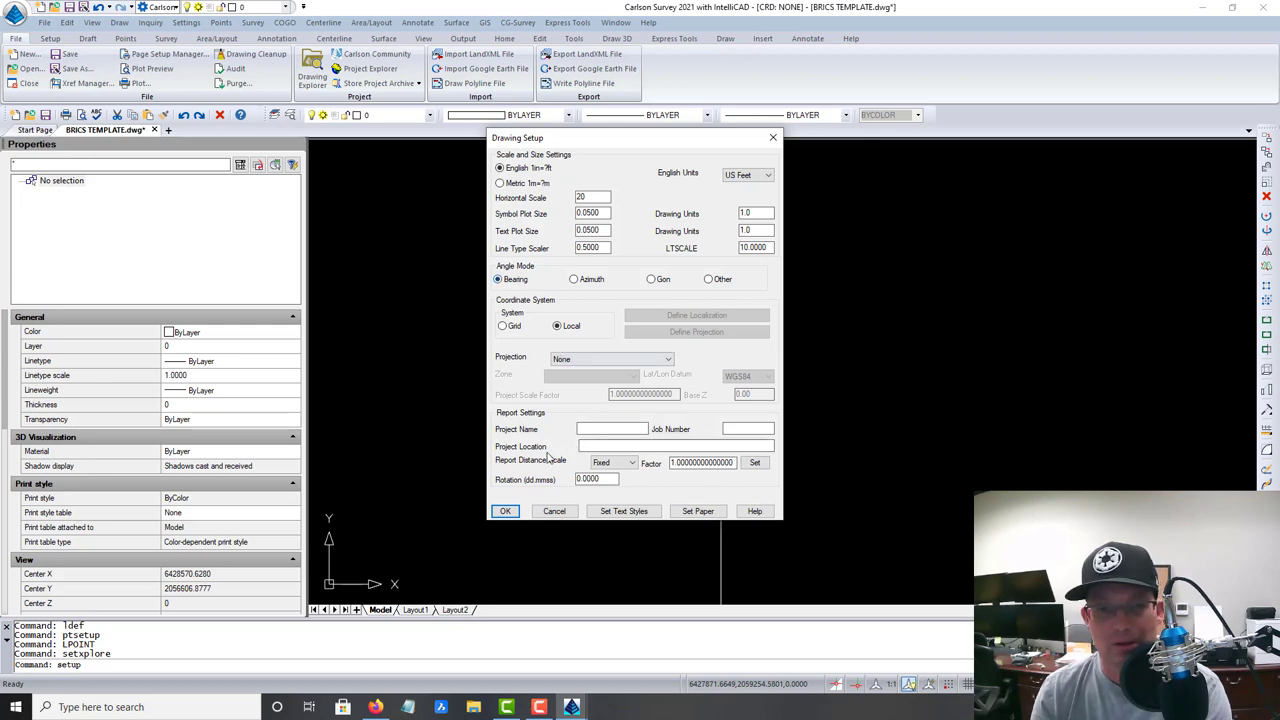
click(505, 512)
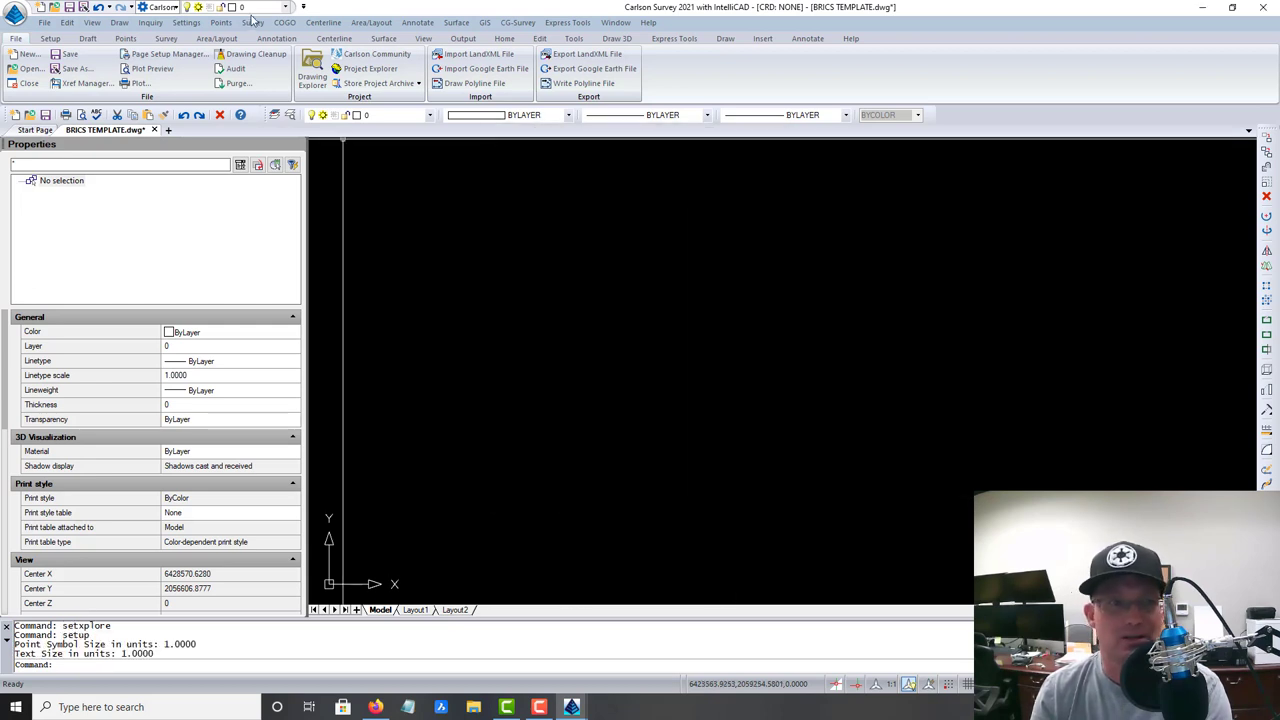
Look over the settings categories offered by Carlson Configure and close it
click(186, 22)
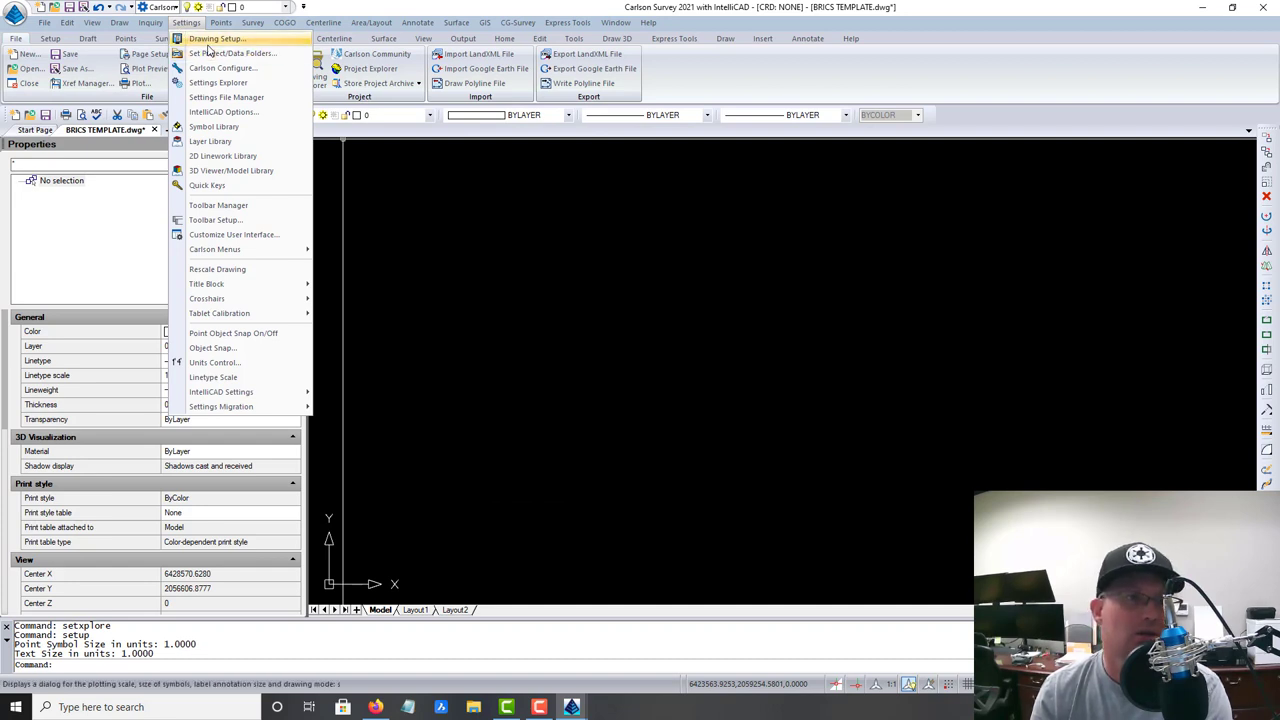
click(224, 68)
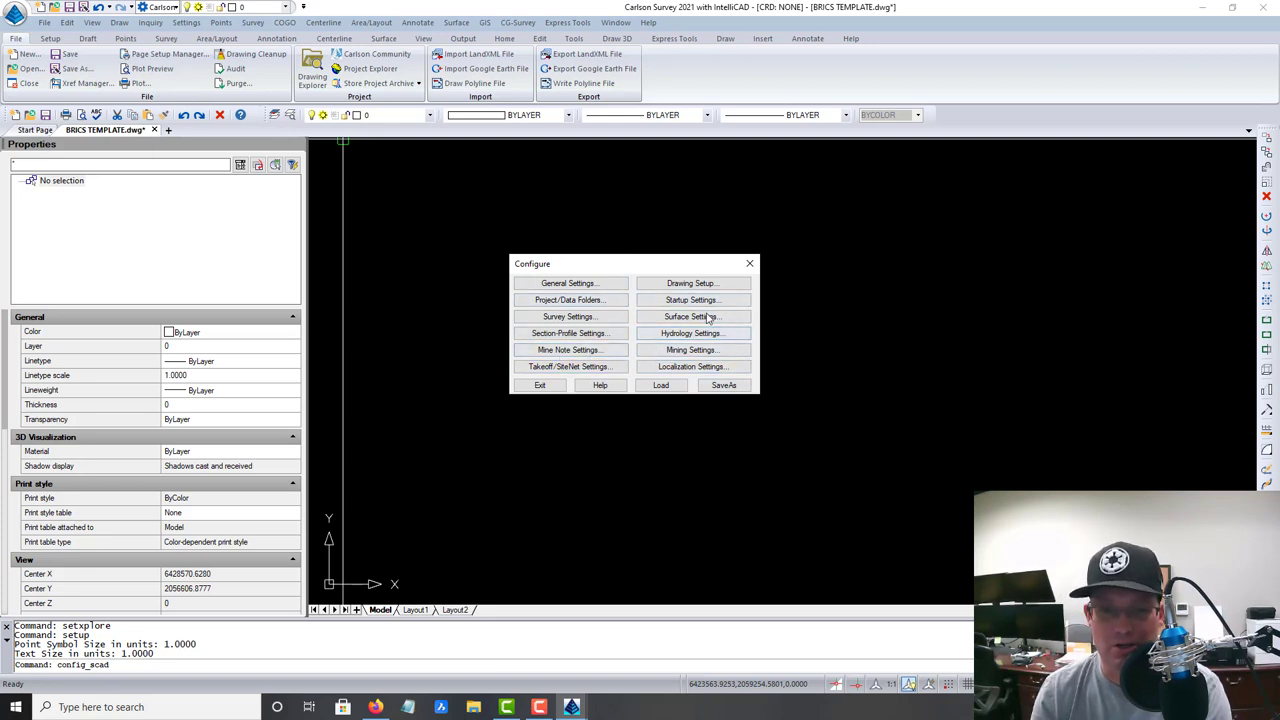
click(749, 264)
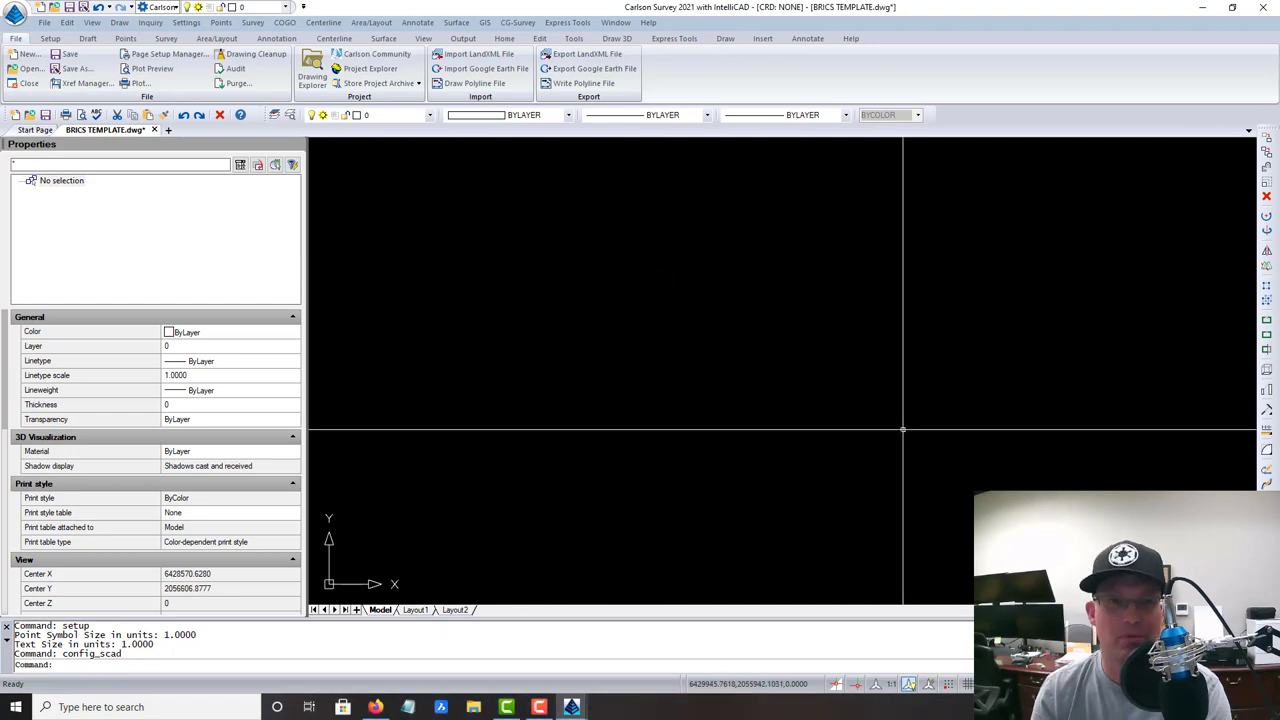
click(417, 22)
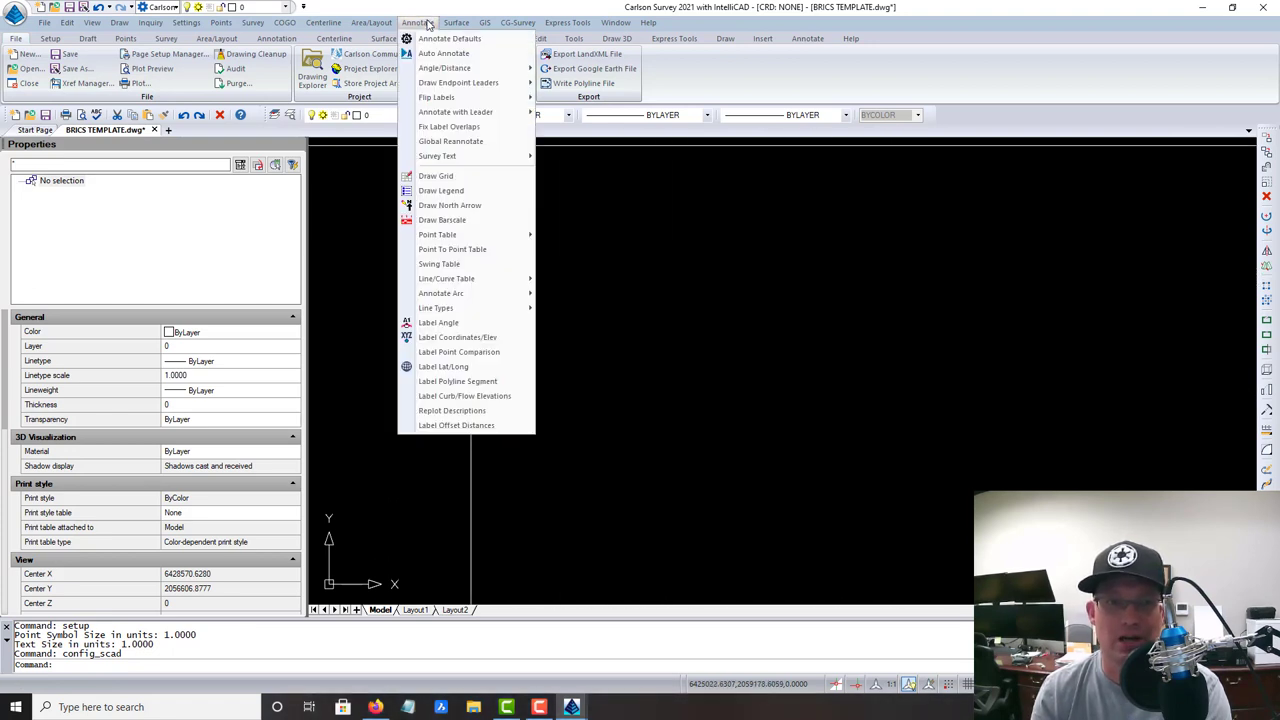
mouse_move(290, 23)
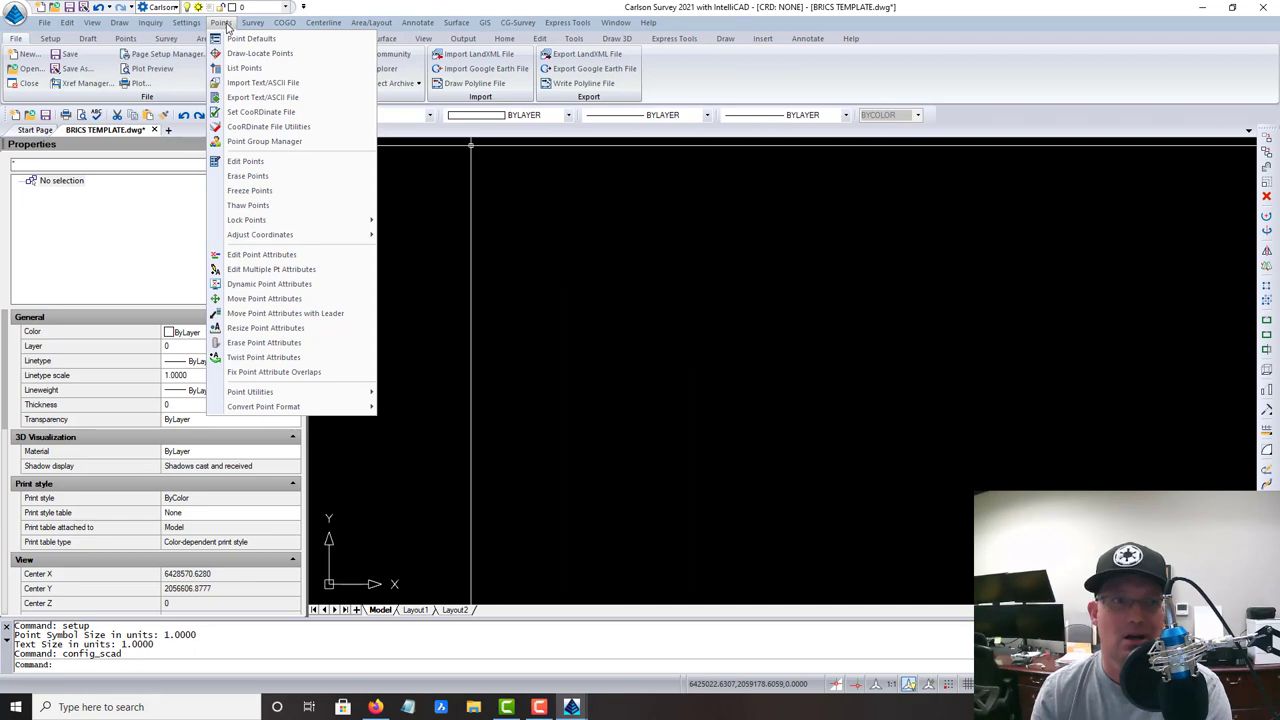
mouse_move(251, 24)
mouse_move(182, 22)
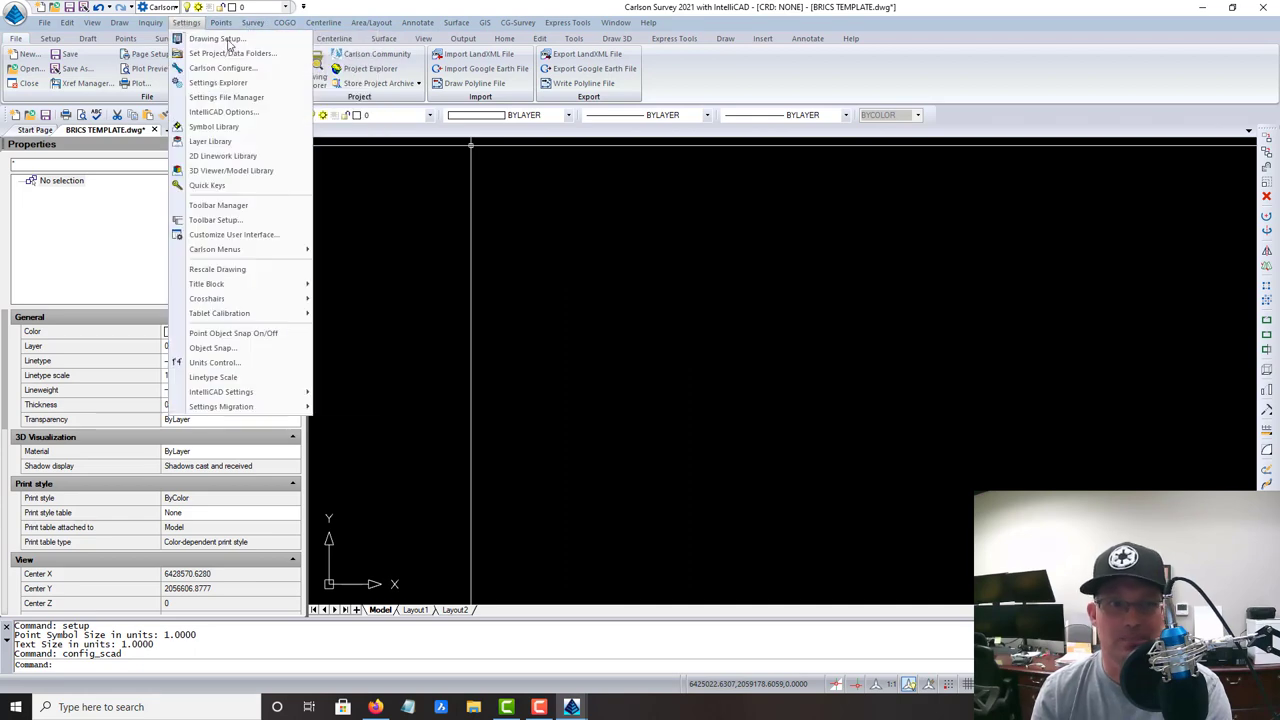
click(230, 45)
drag(471, 145, 826, 434)
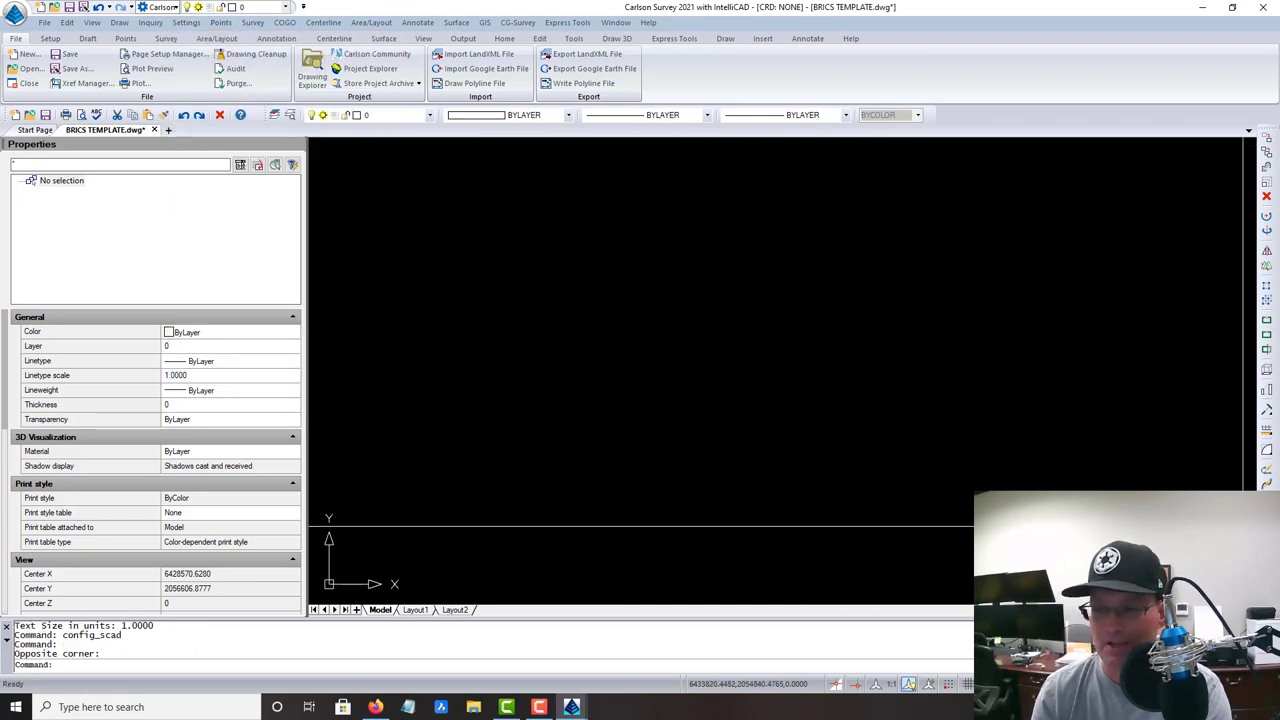